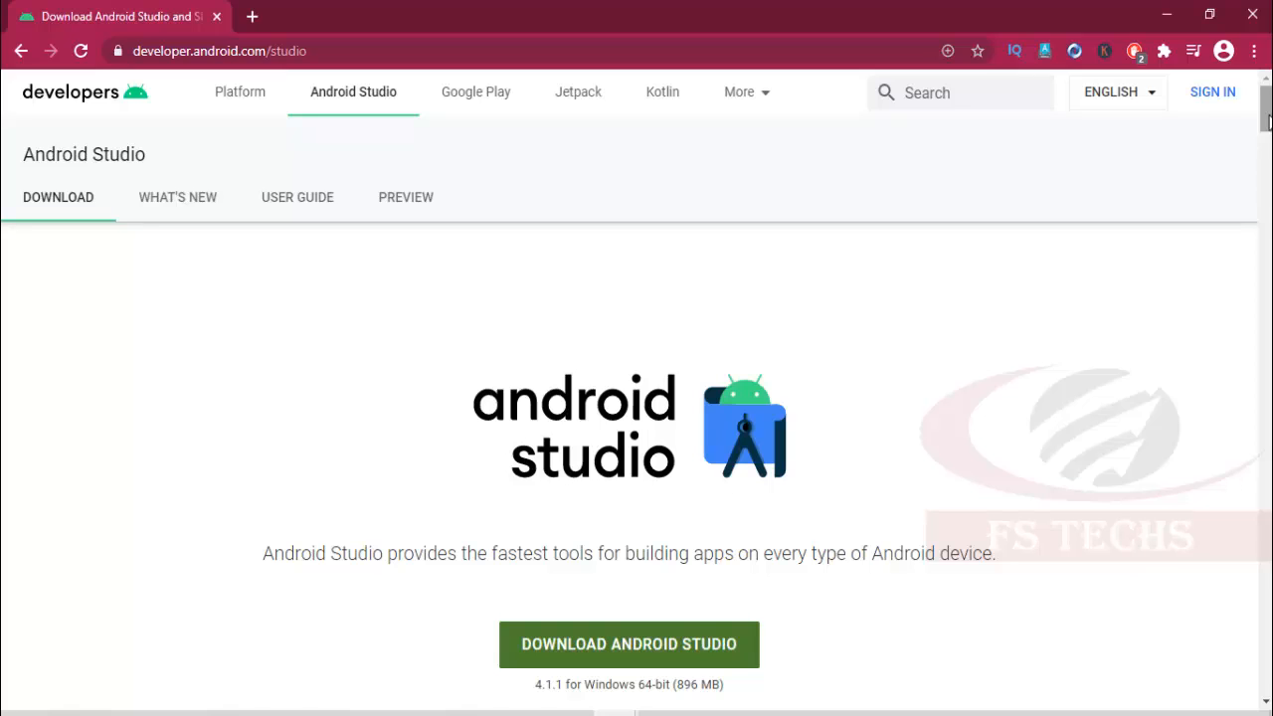
Step: Look through the Android Studio download page's overview and its feature sections, from the visual layout editor to APK Analyzer and Fast emulator
left_click_drag(1270, 113, 1271, 118)
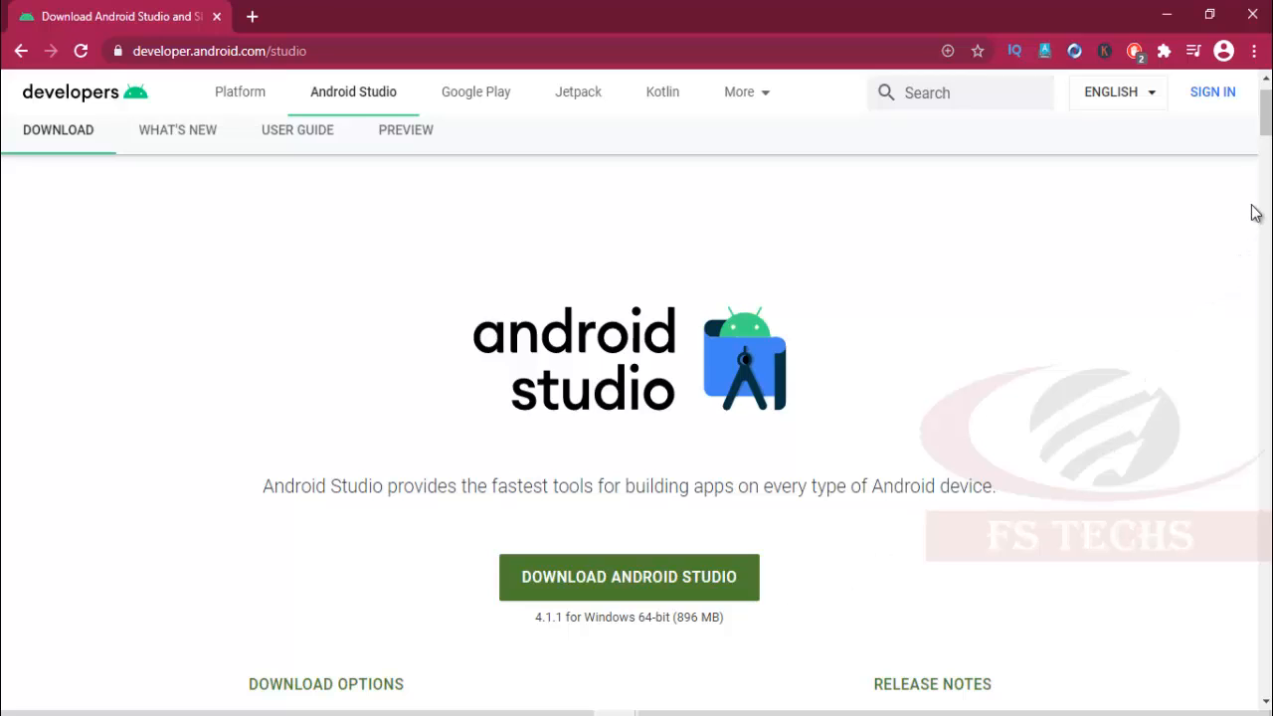
scroll(1265, 111, "down", 5)
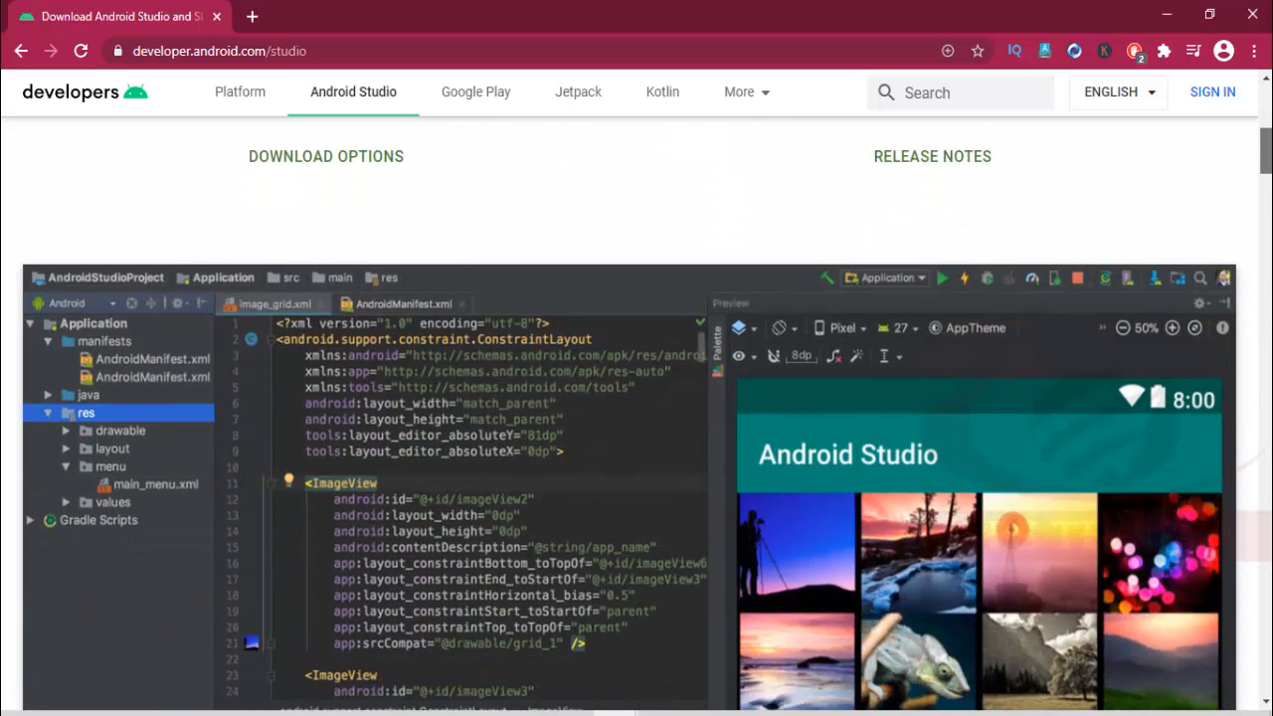
left_click_drag(1265, 151, 1265, 148)
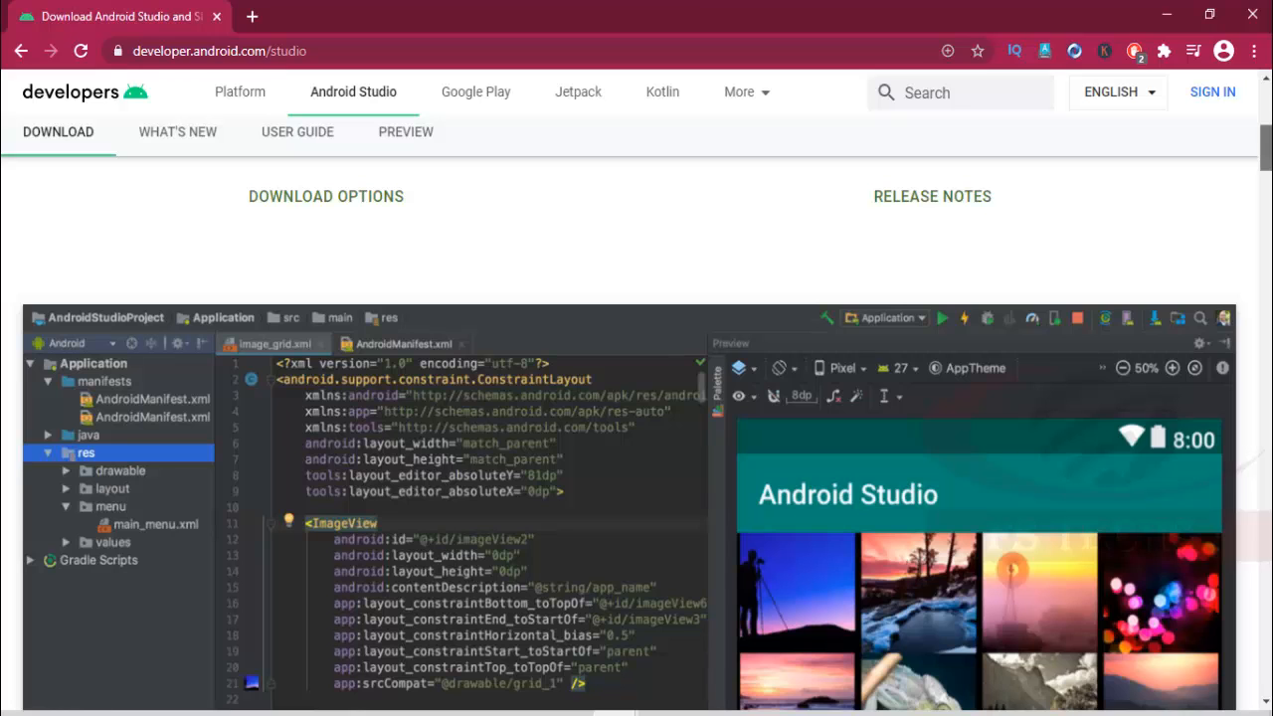
scroll(636, 398, "up", 5)
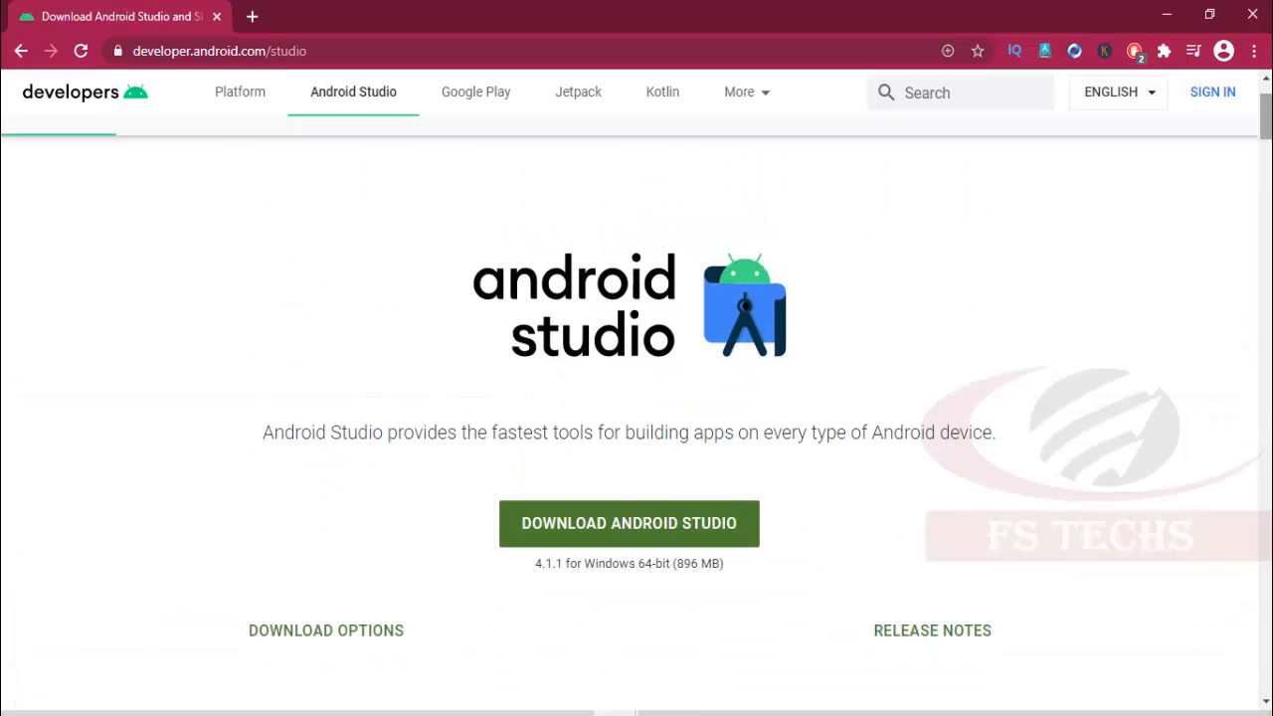
scroll(1265, 129, "down", 3)
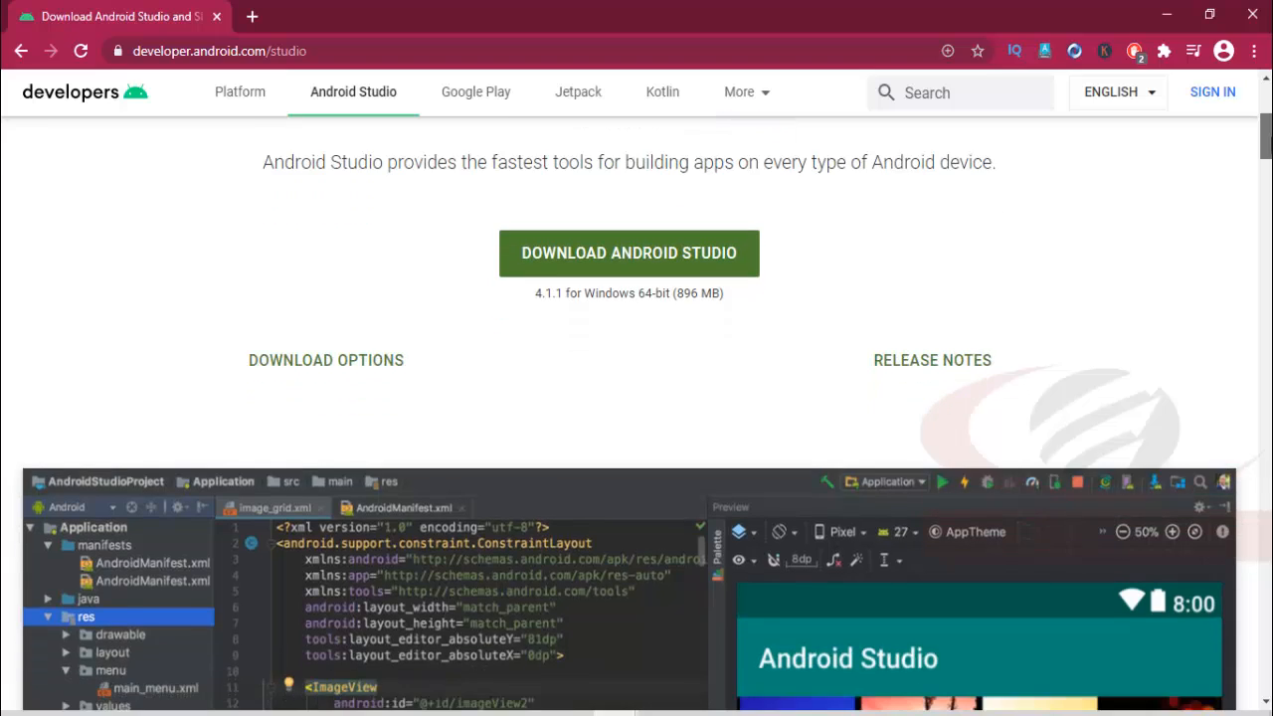
scroll(1264, 144, "down", 3)
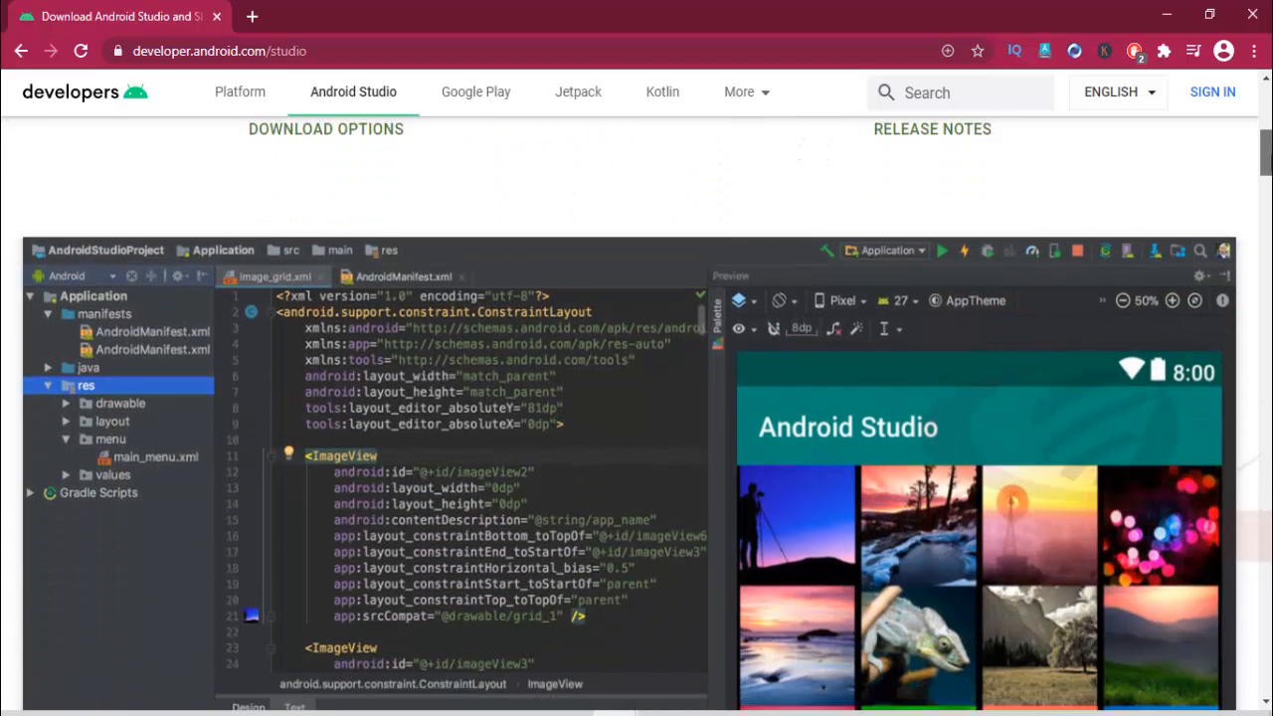
scroll(637, 397, "down", 2)
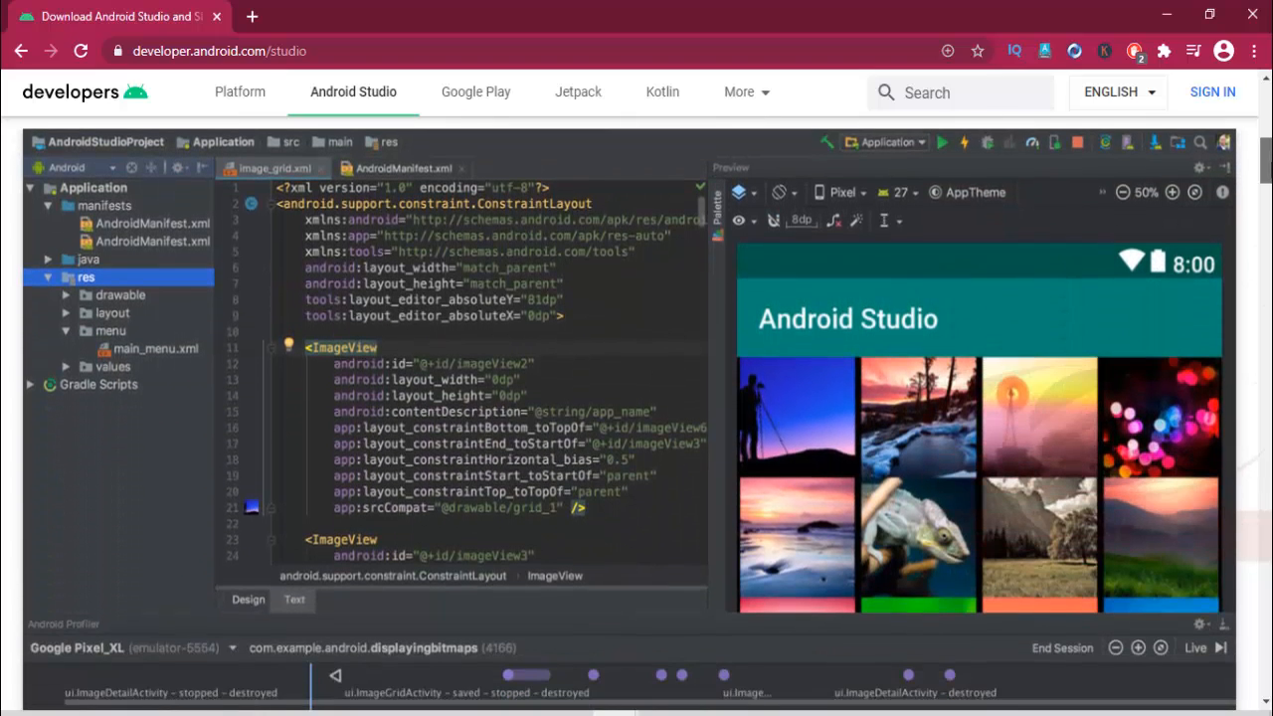
scroll(636, 397, "down", 5)
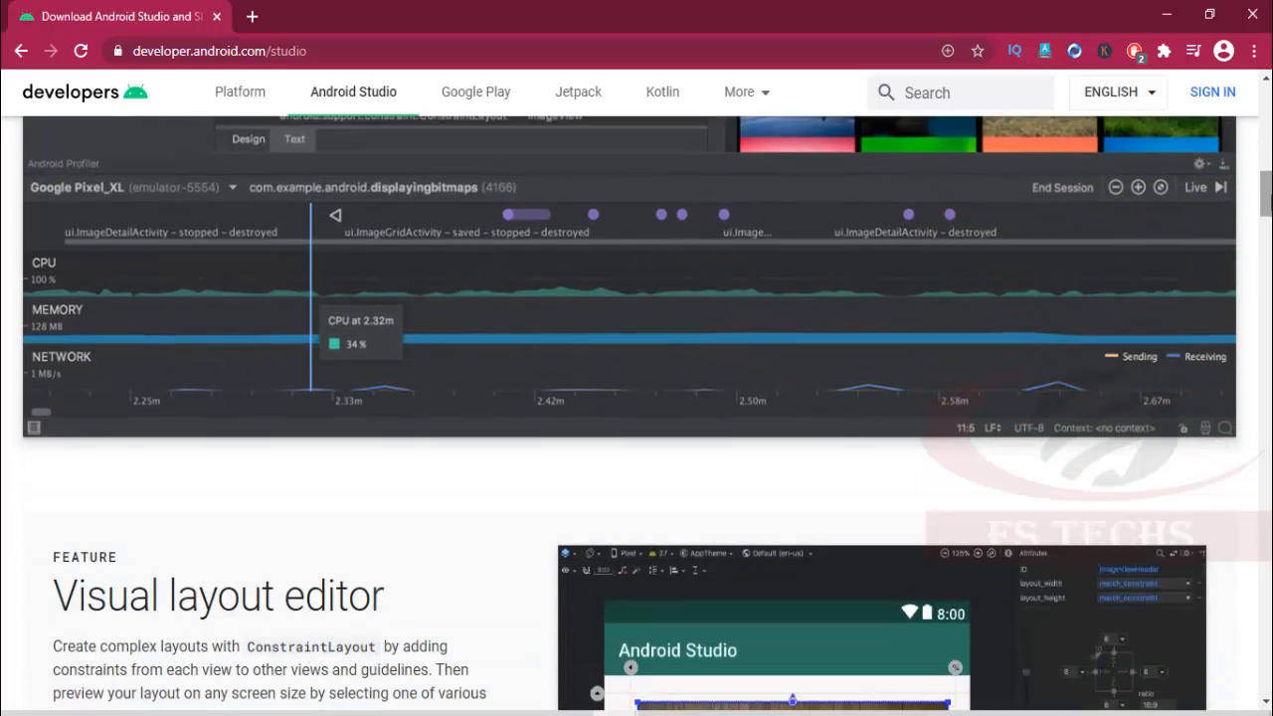
scroll(637, 398, "down", 2)
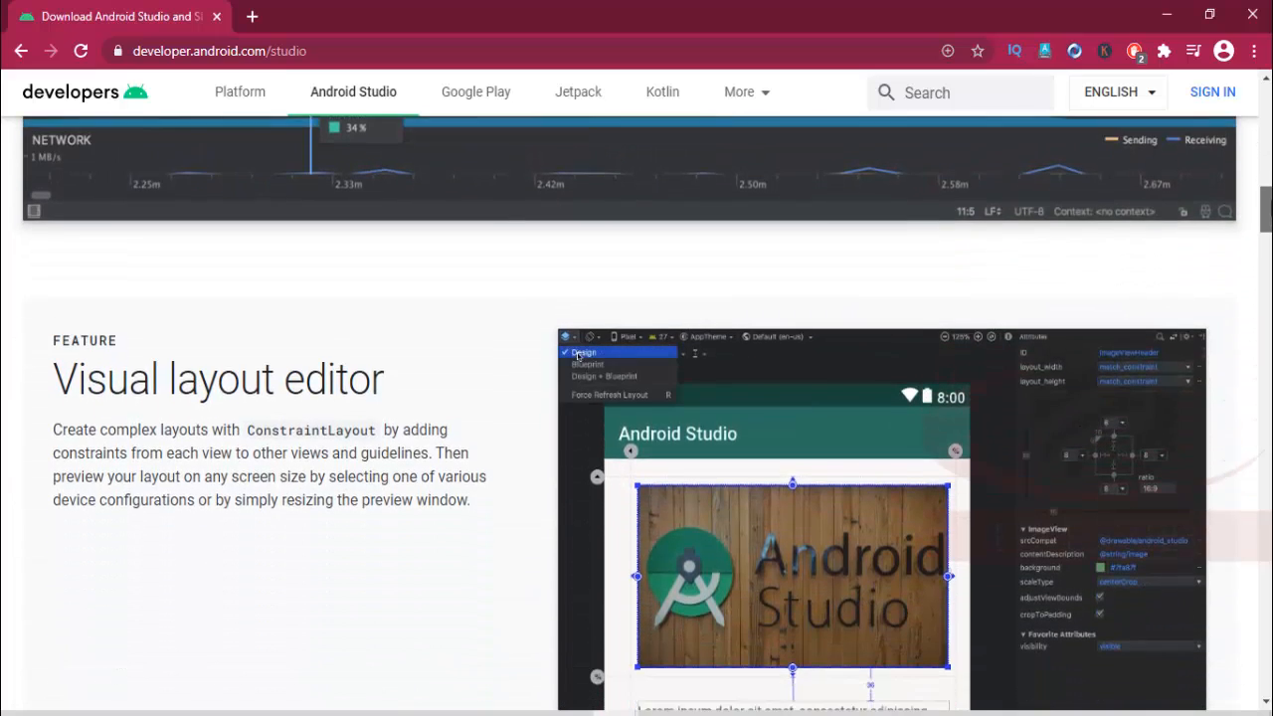
scroll(636, 398, "down", 5)
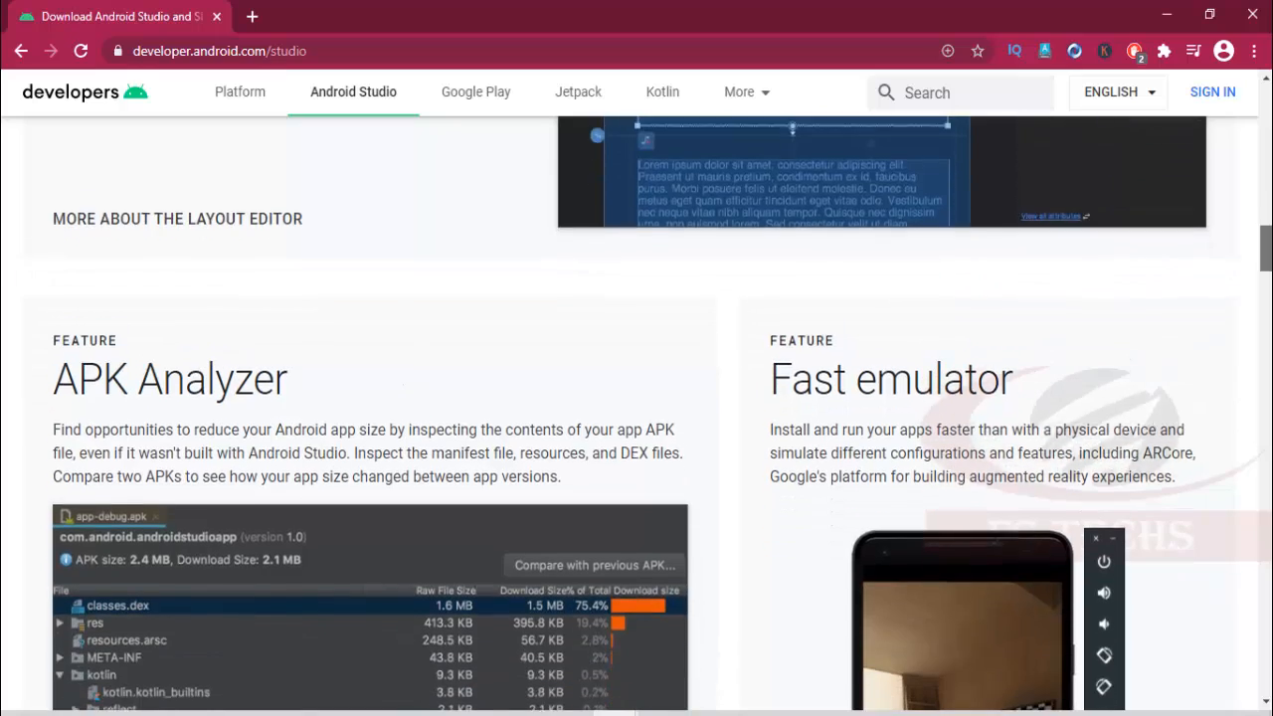
scroll(636, 398, "down", 2)
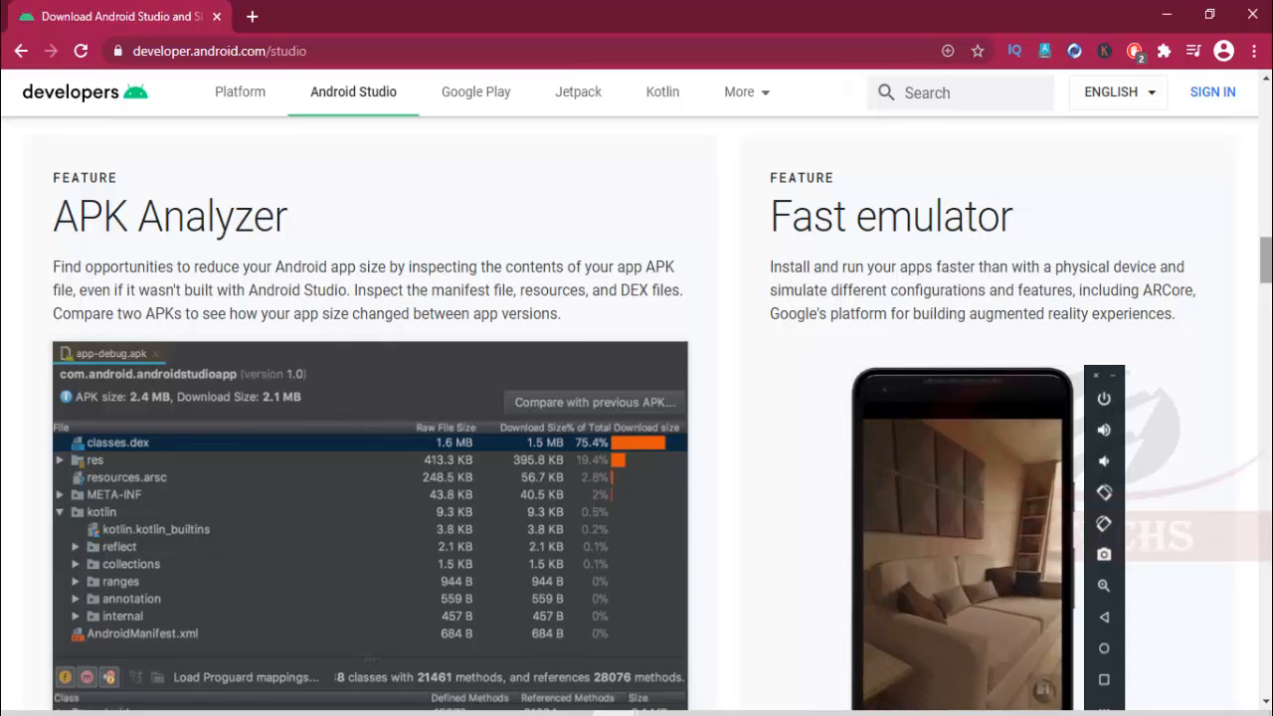
Step: Examine the Android Studio packages by platform, the offline components and the system requirements further down the download page
left_click_drag(1266, 260, 1268, 414)
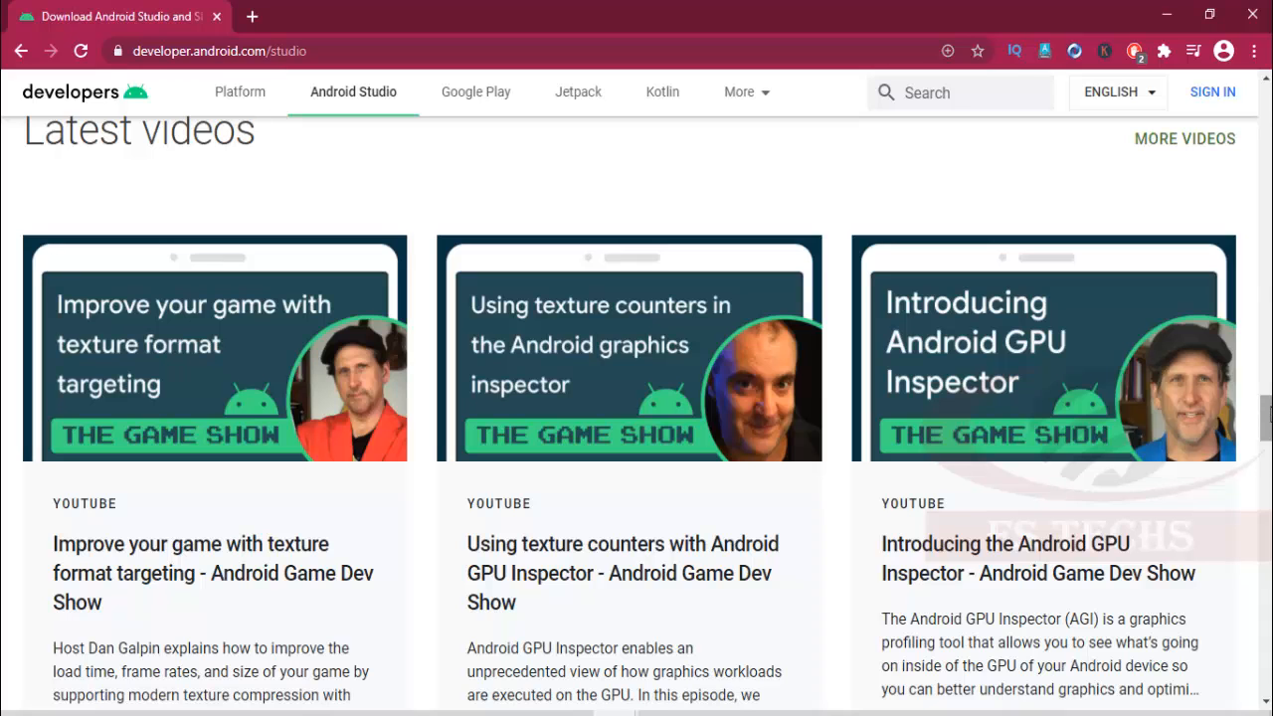
left_click_drag(1267, 415, 1269, 516)
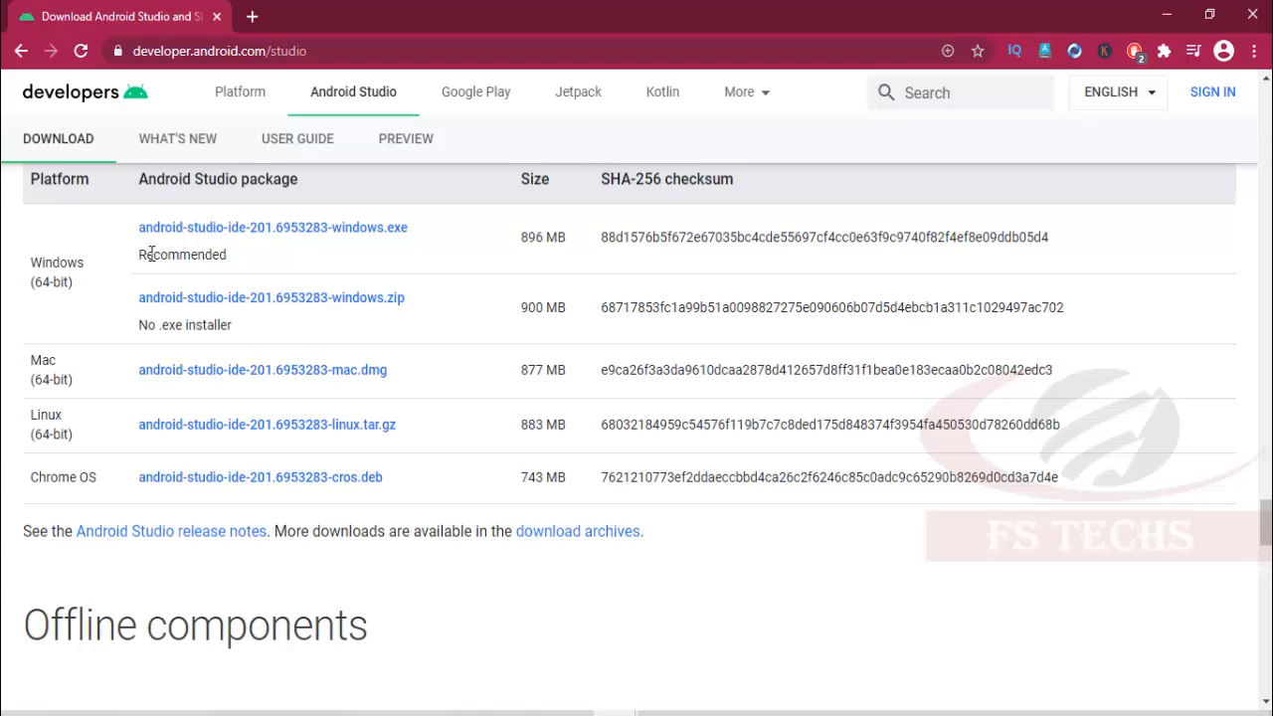
scroll(335, 275, "down", 4)
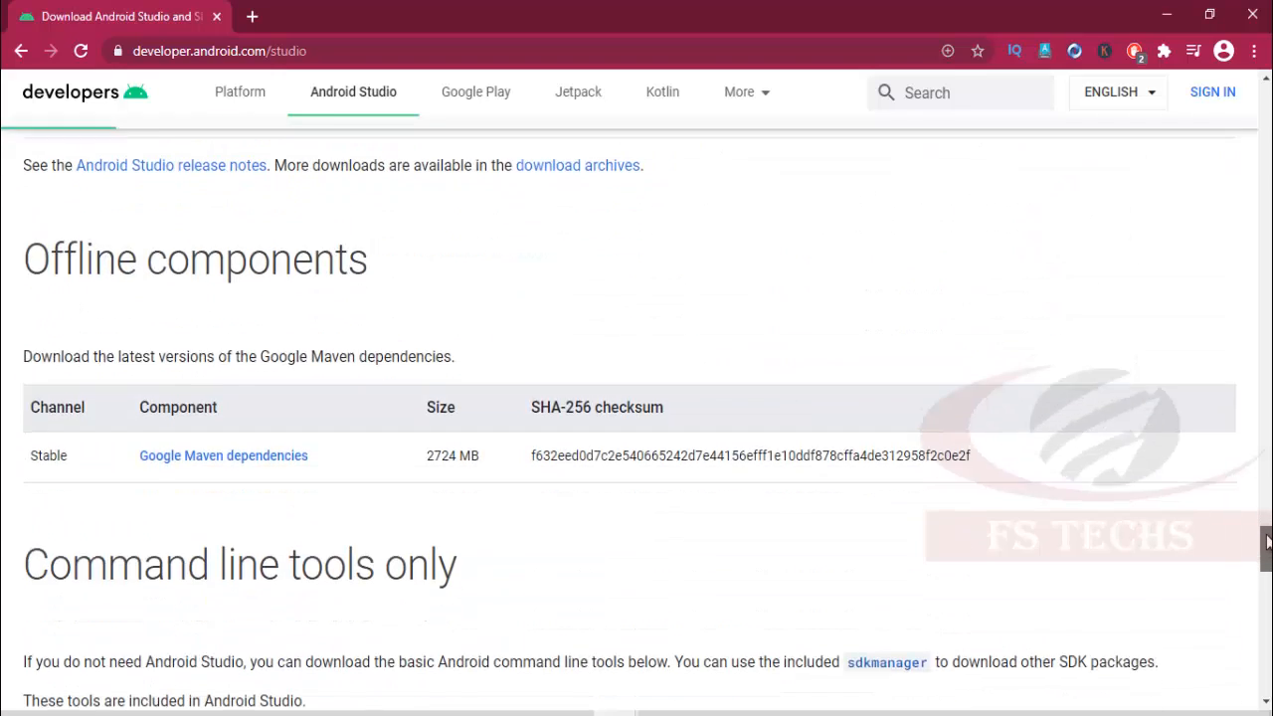
scroll(1267, 540, "up", 2)
left_click_drag(1269, 537, 1241, 606)
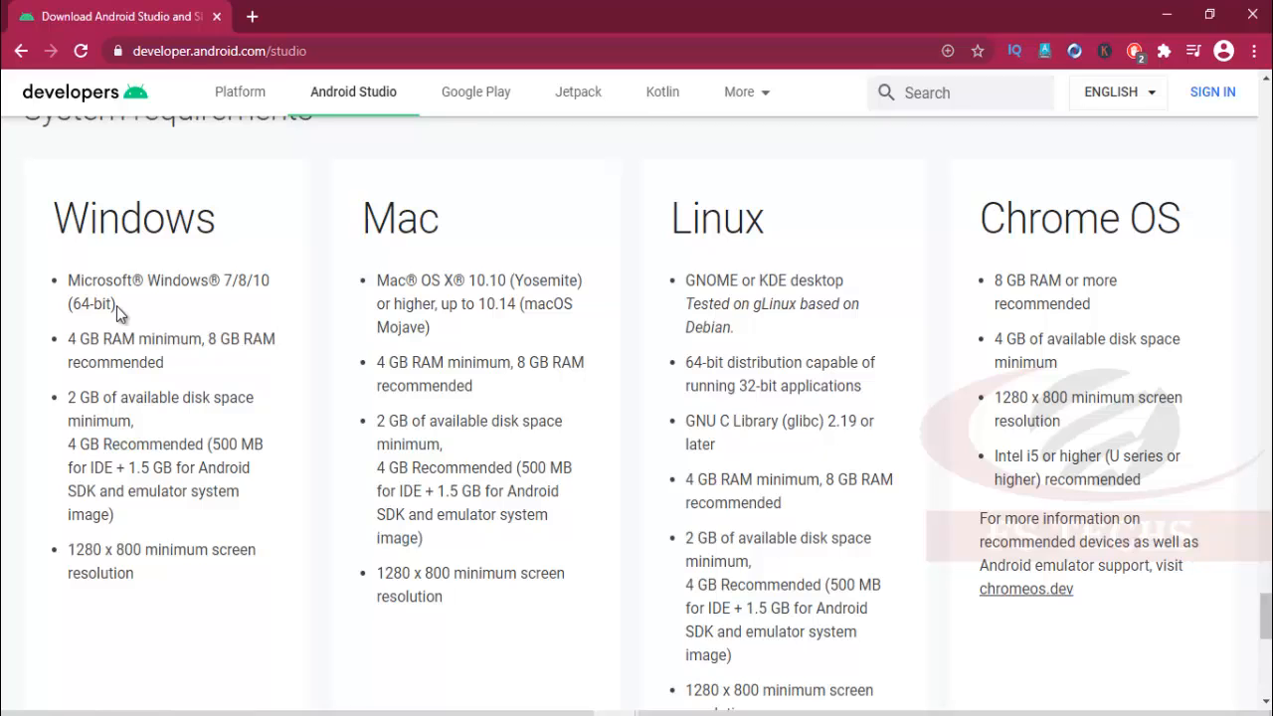
Step: Check this computer's Windows edition, processor, installed memory and system type in the properties of This PC, and close the window
left_click(1159, 15)
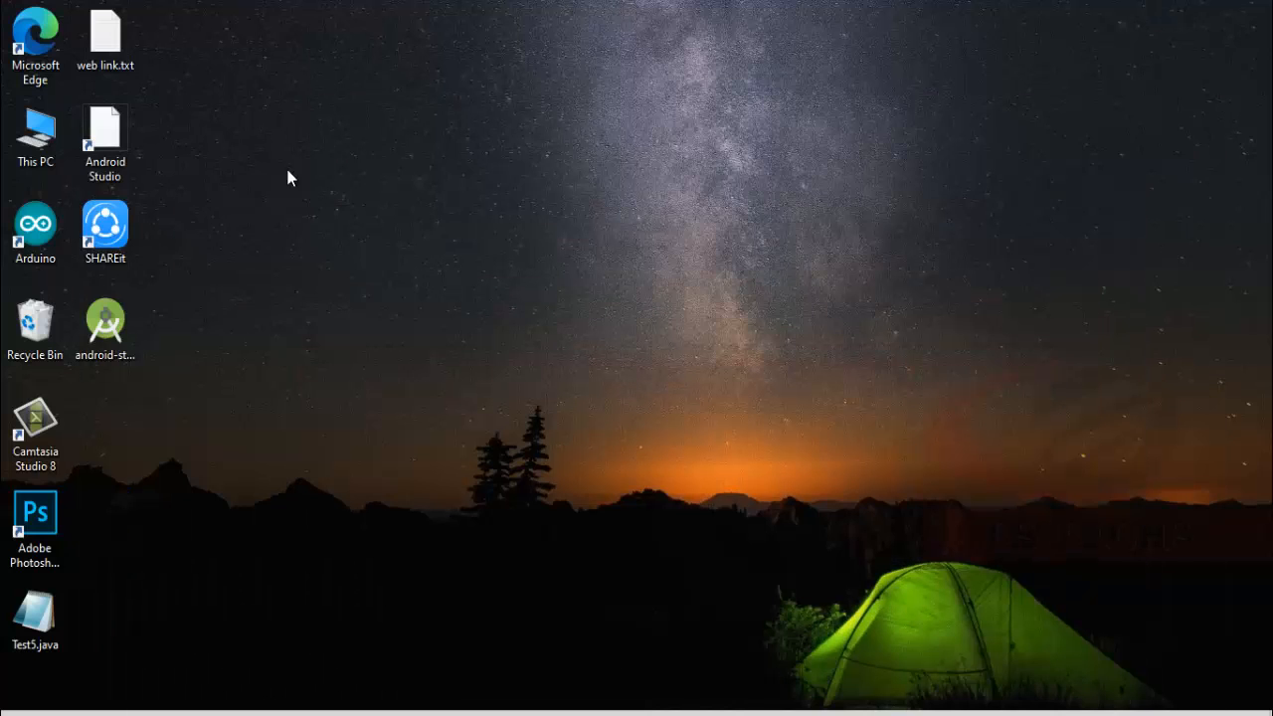
right_click(44, 149)
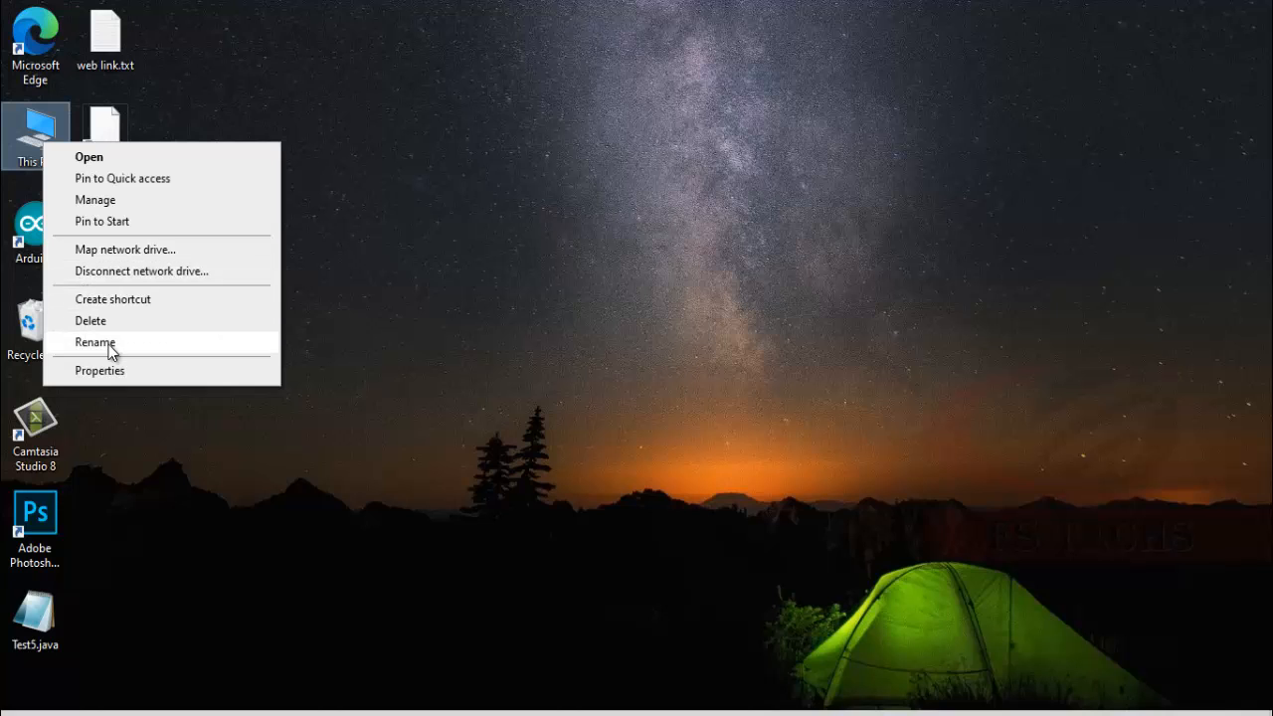
left_click(116, 371)
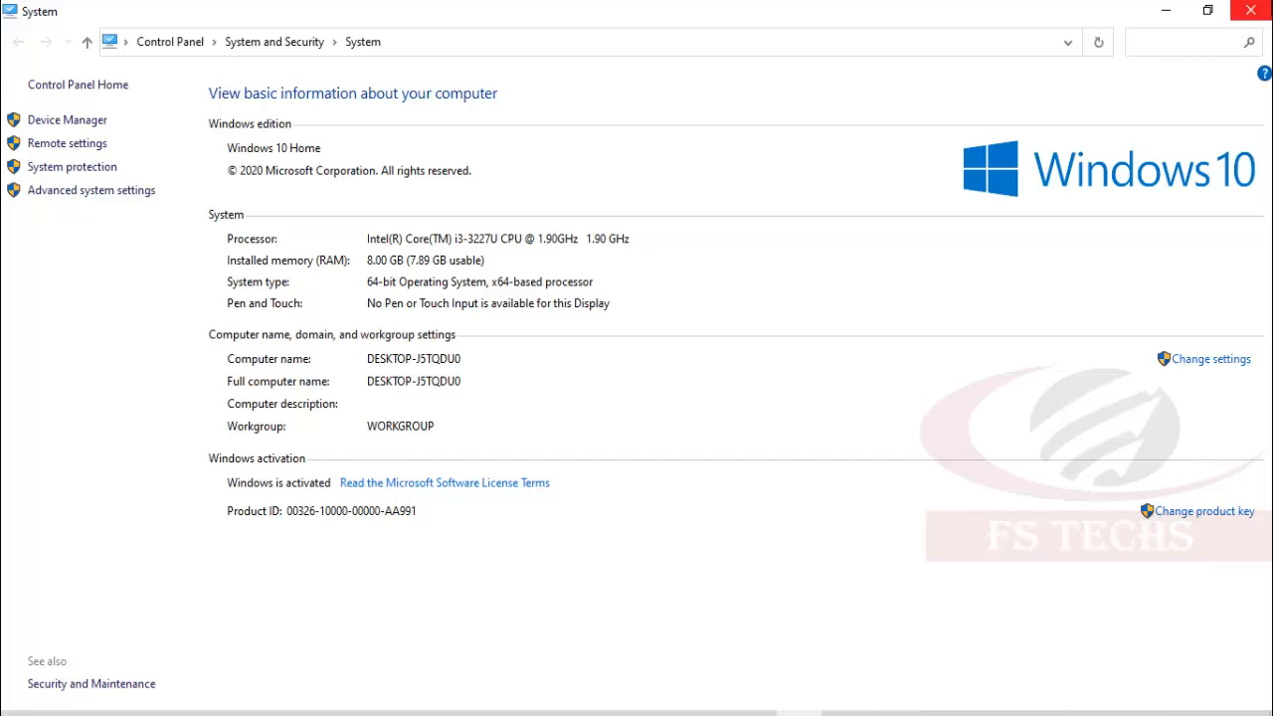
left_click(1250, 11)
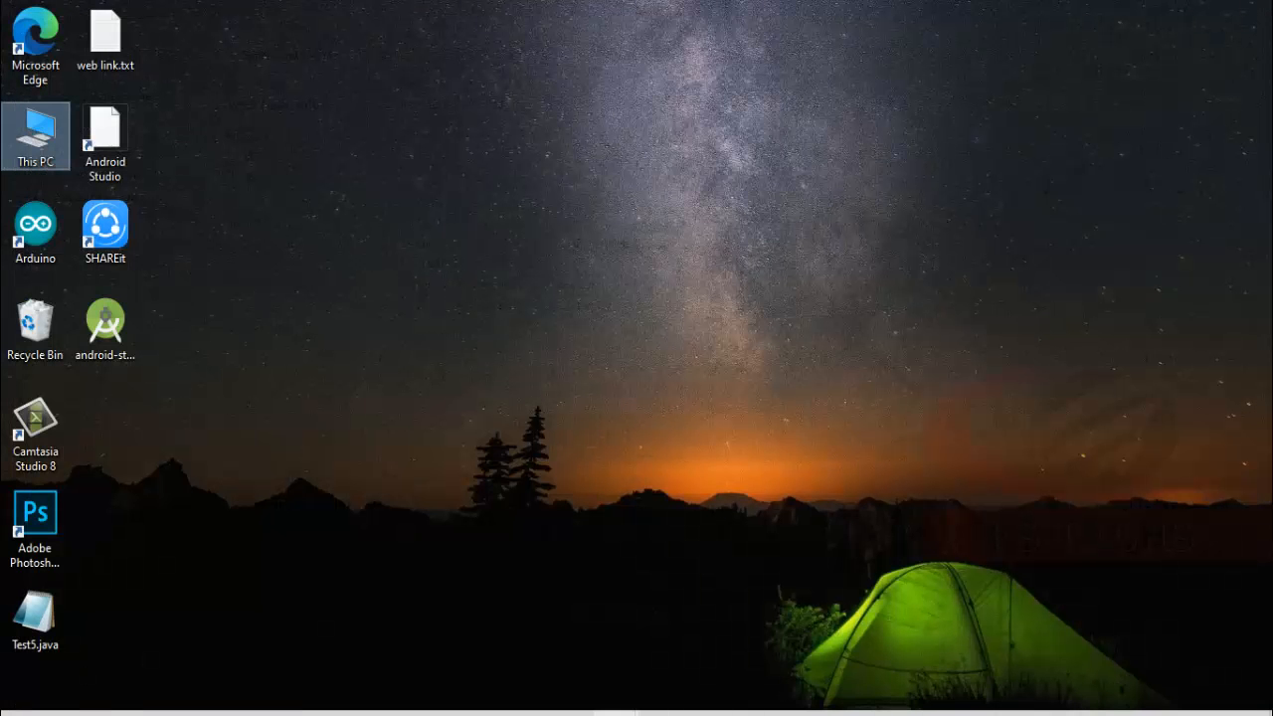
Step: Return to the browser, accept the Android Studio terms and save the Windows installer android-studio-ide-201.6953283-windows.exe to Downloads
left_click(509, 649)
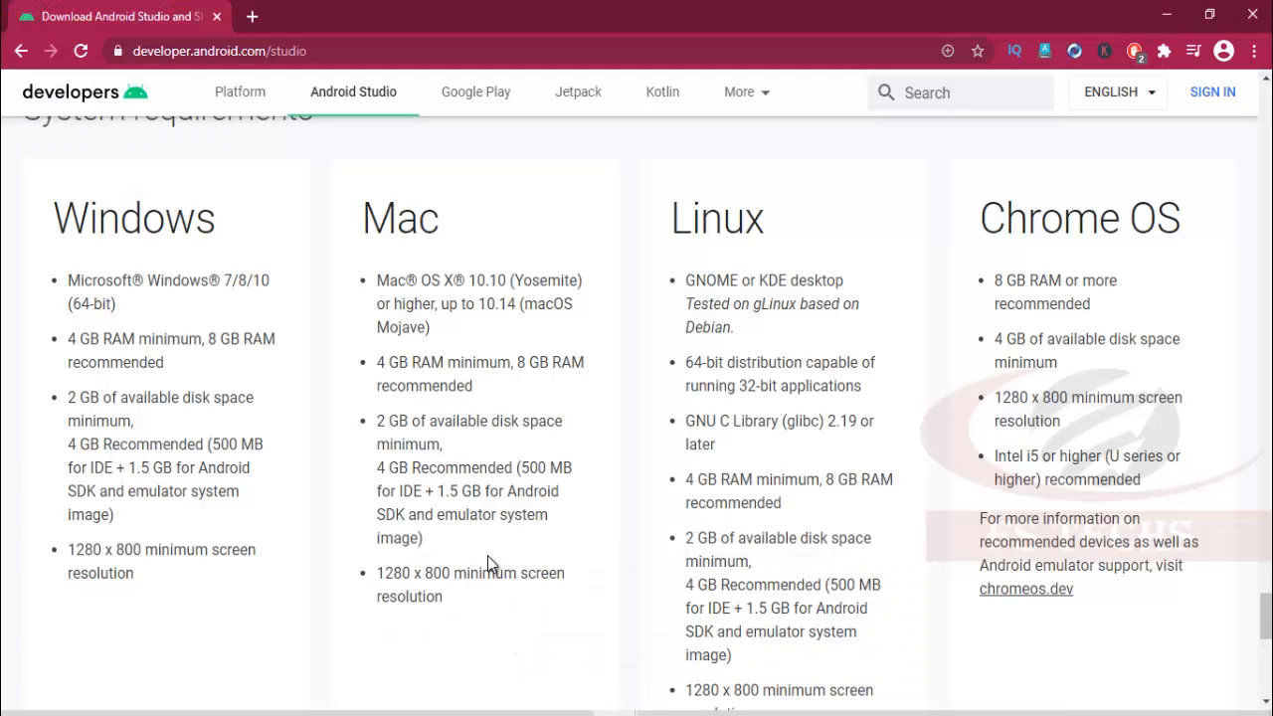
left_click_drag(1264, 616, 1253, 54)
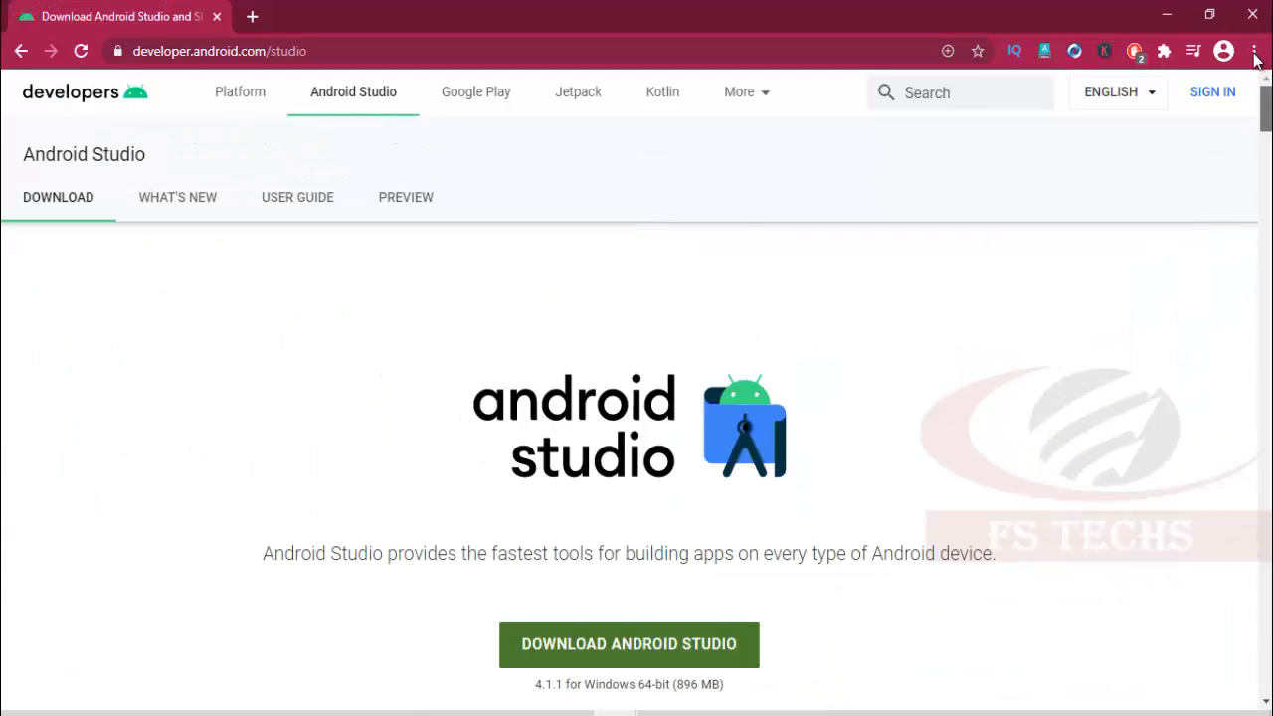
left_click(598, 648)
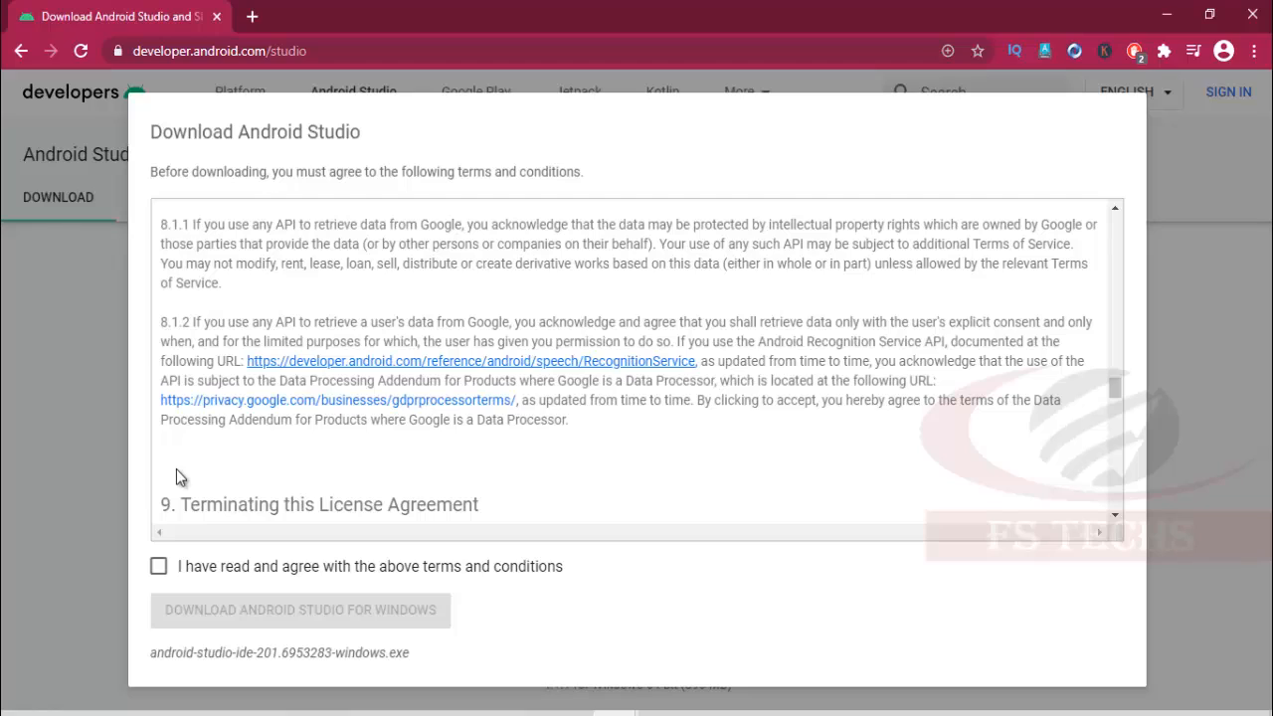
left_click(158, 569)
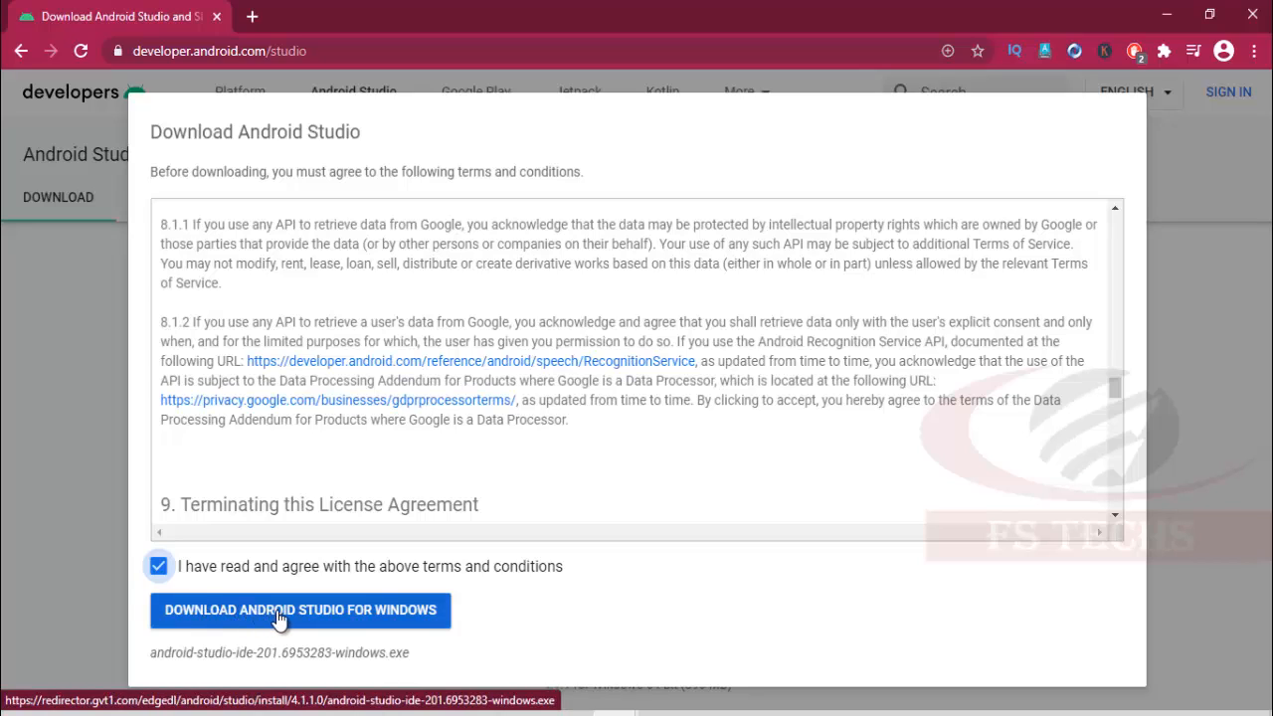
left_click(311, 614)
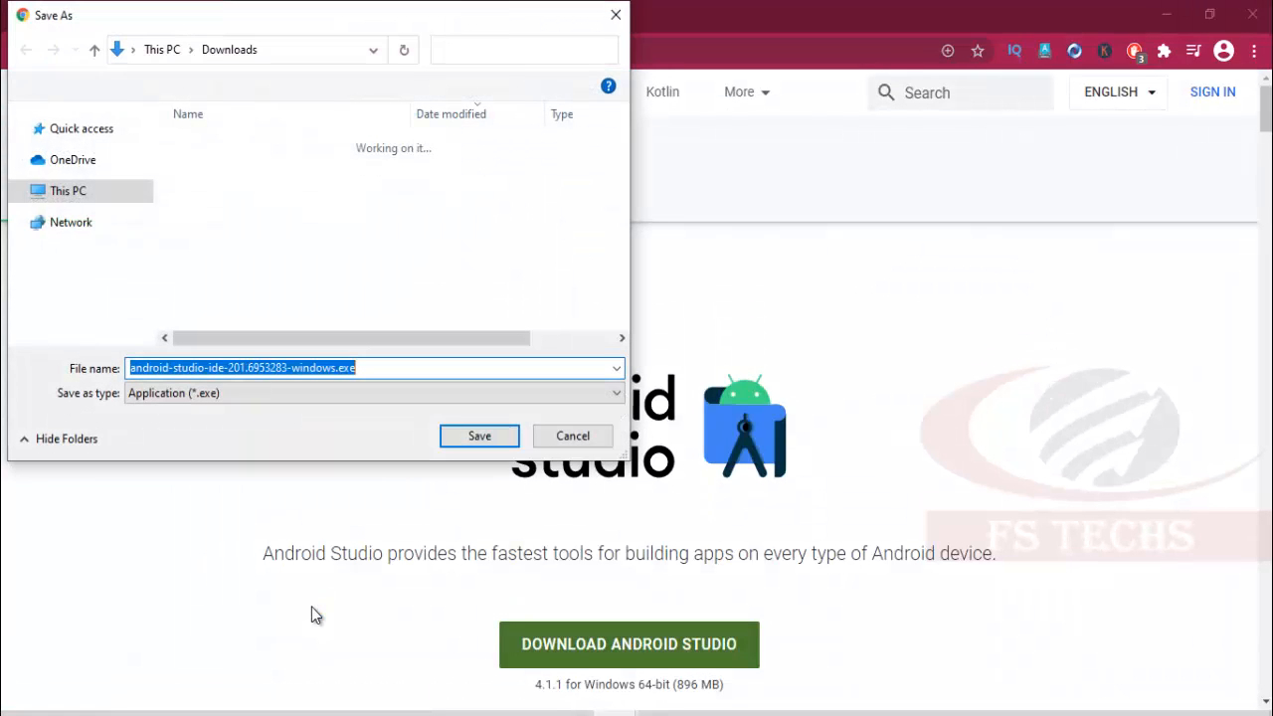
left_click(463, 437)
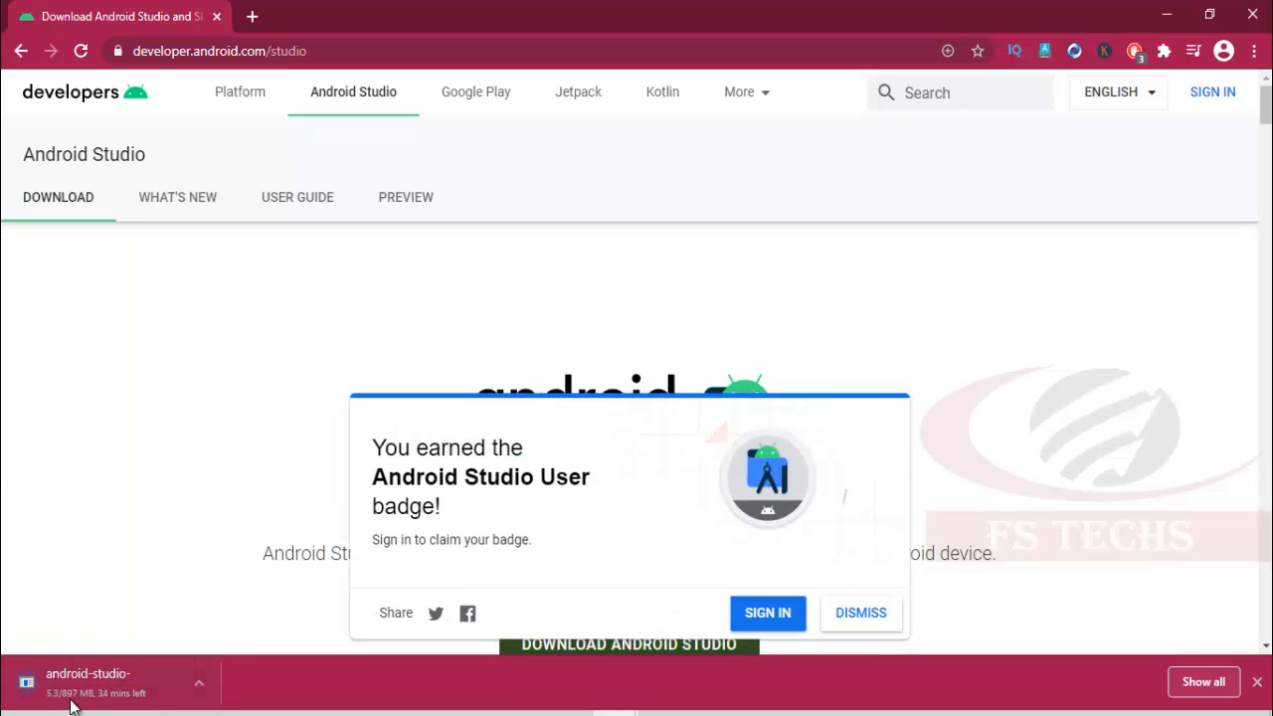
Step: Dismiss the Android Studio User badge notice and cancel the running installer download
left_click(861, 616)
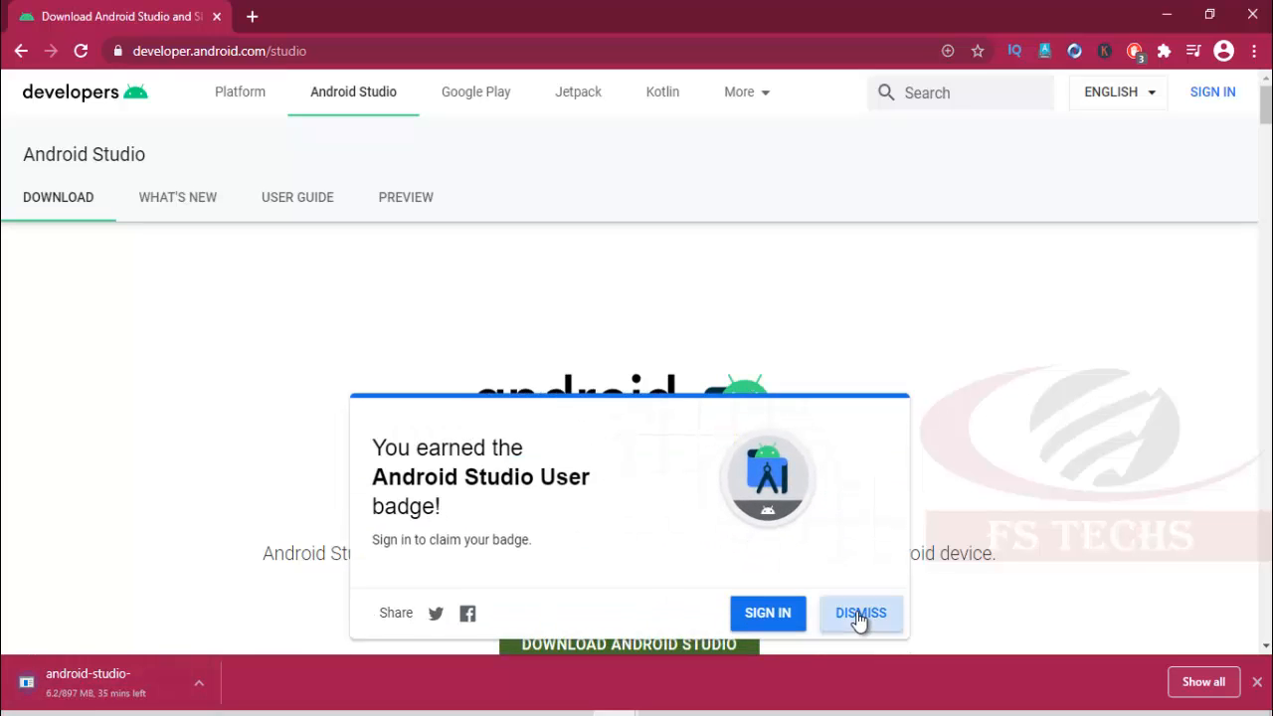
right_click(104, 688)
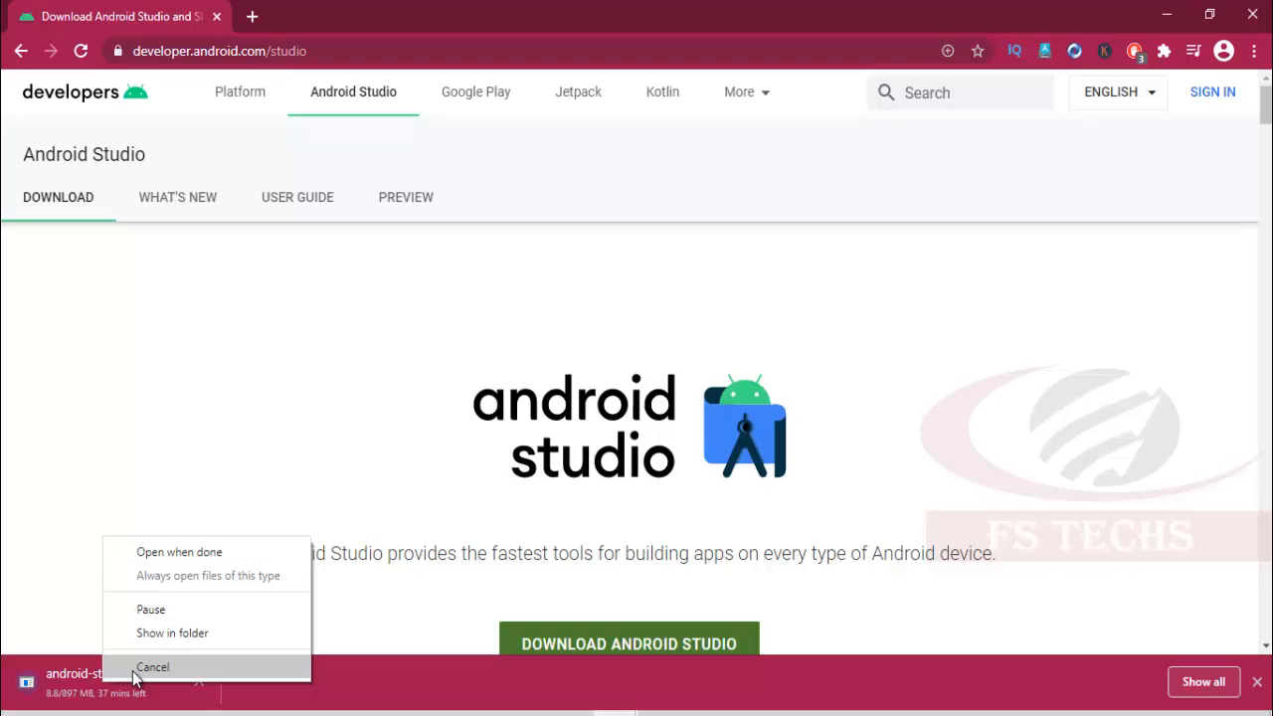
left_click(149, 667)
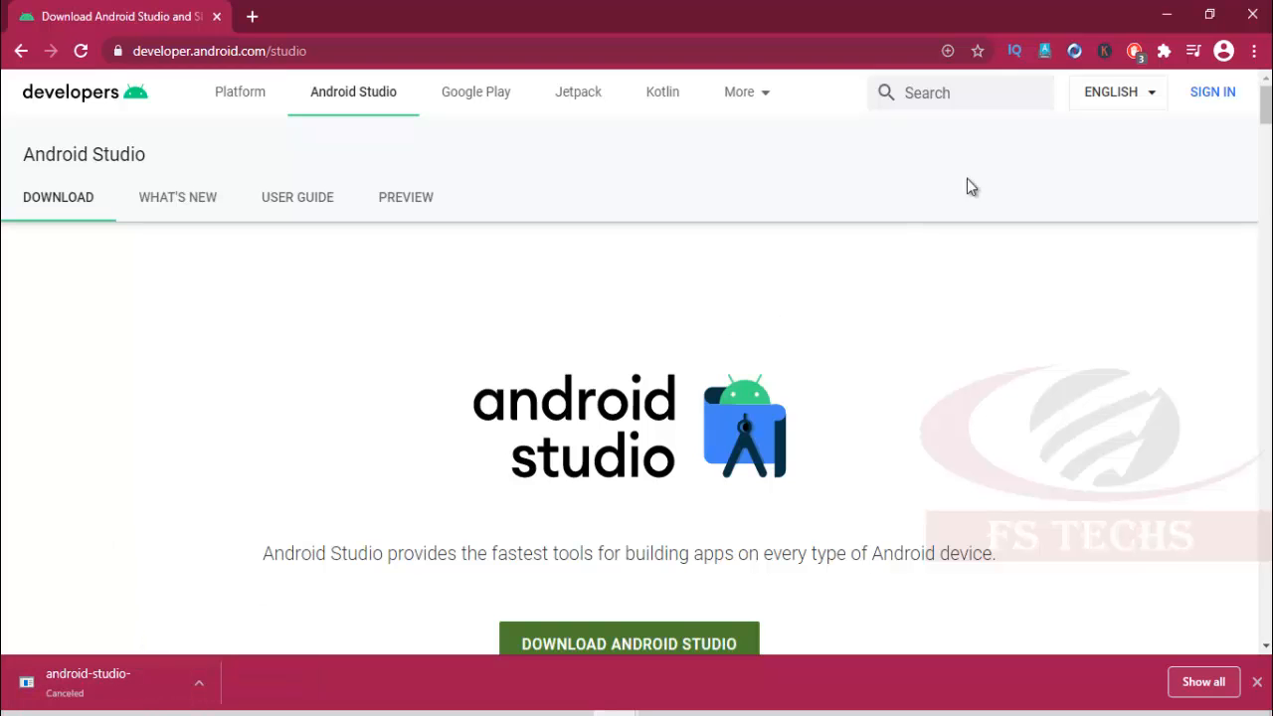
Step: Minimize the browser, launch the Android Studio installer from the desktop and proceed to the component selection
left_click(1161, 6)
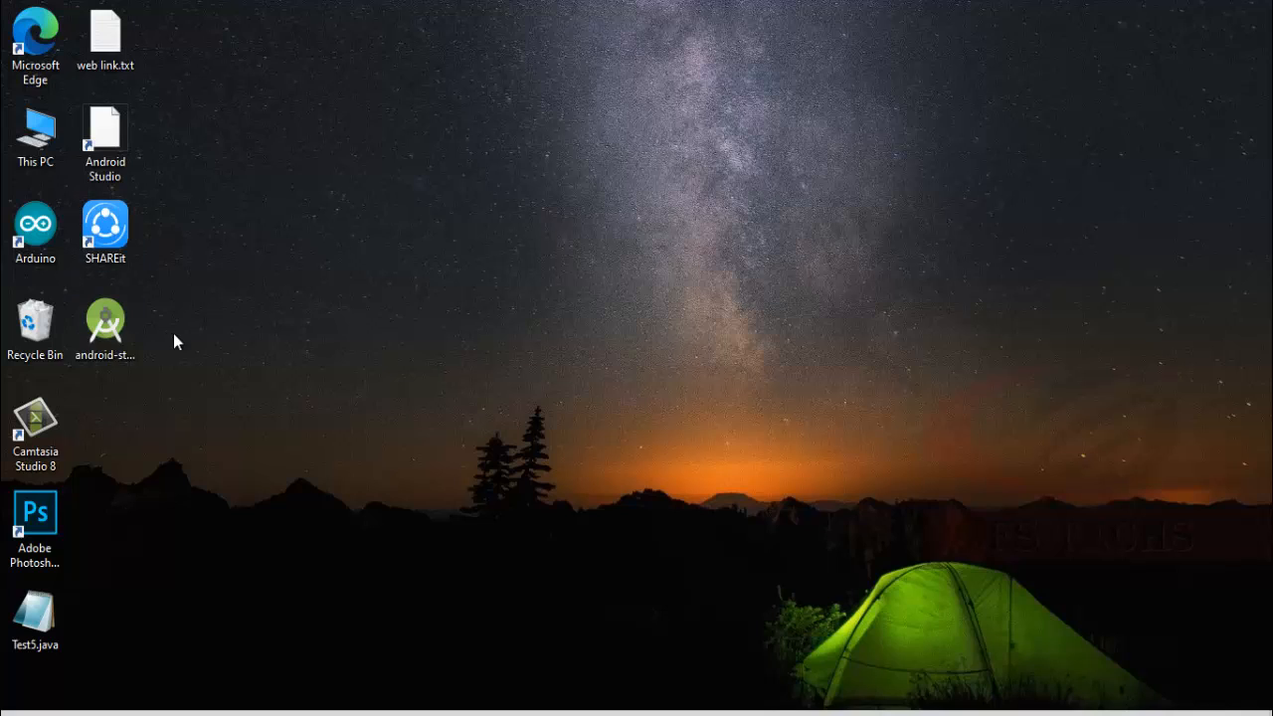
double_click(105, 328)
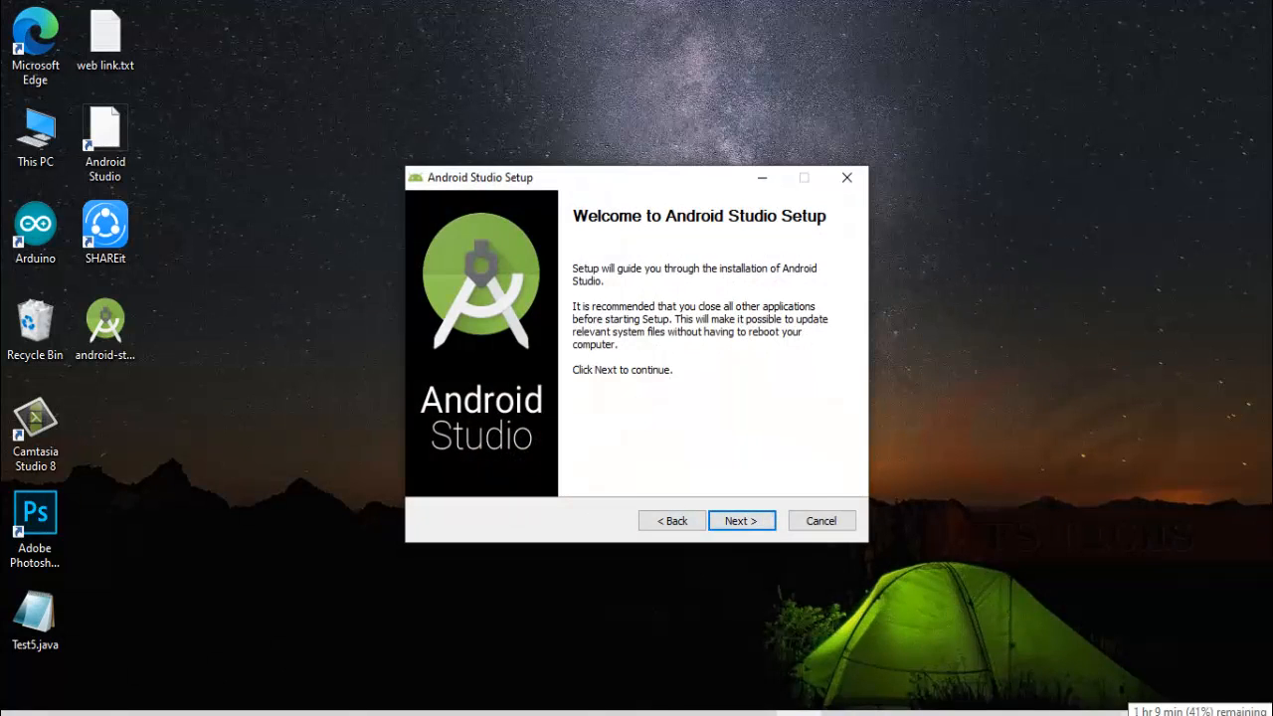
left_click(738, 524)
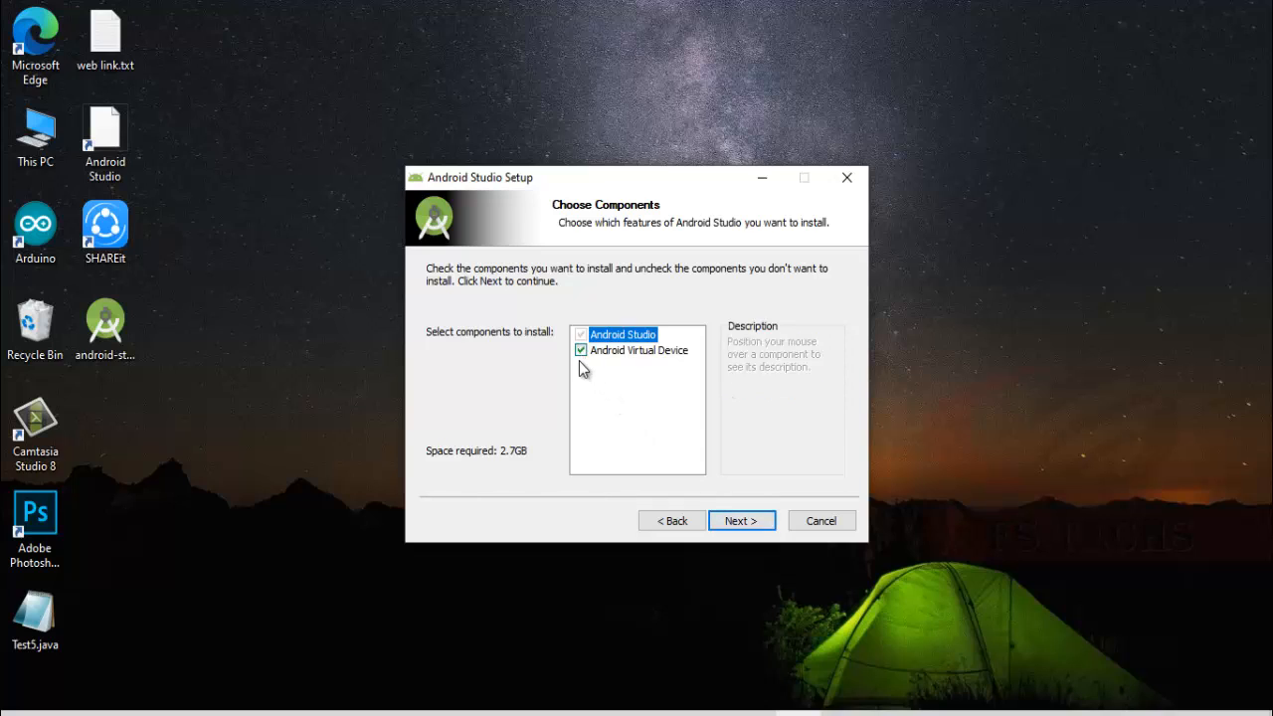
Step: Install Android Studio with Android Virtual Device in C:\Program Files\Android\Android Studio, using the Android Studio Start Menu folder for shortcuts
mouse_move(581, 350)
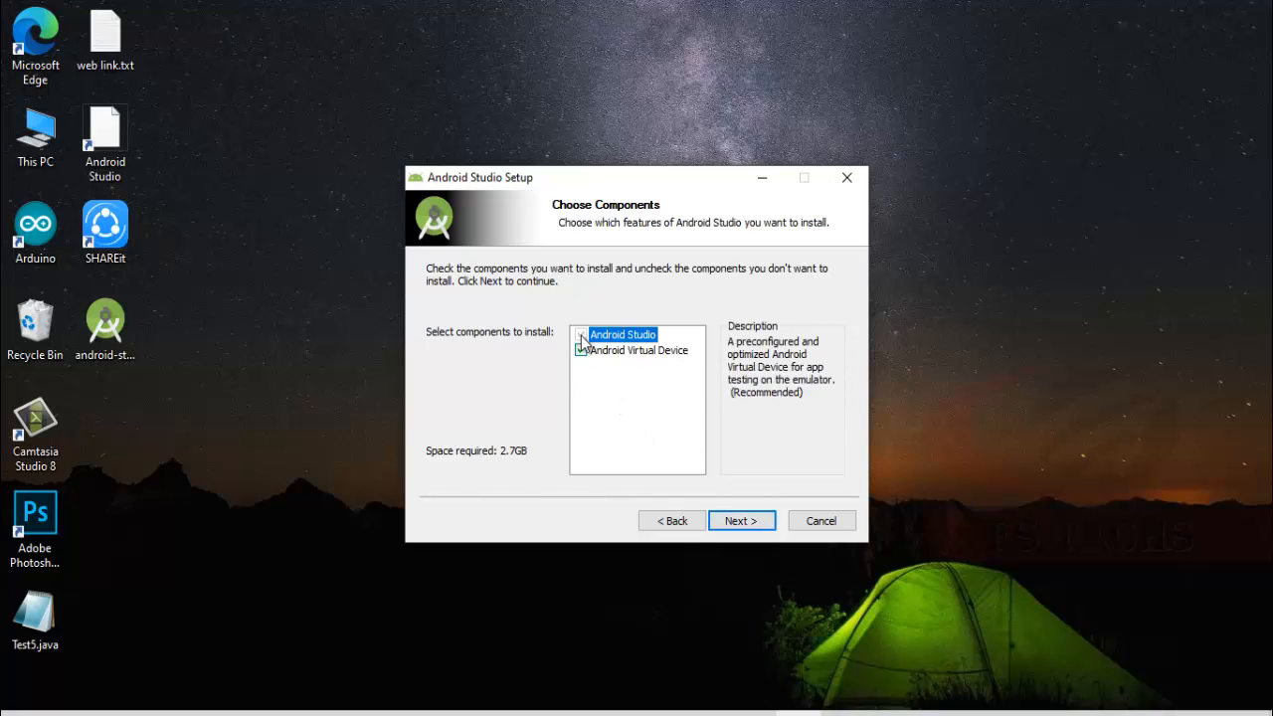
left_click(738, 520)
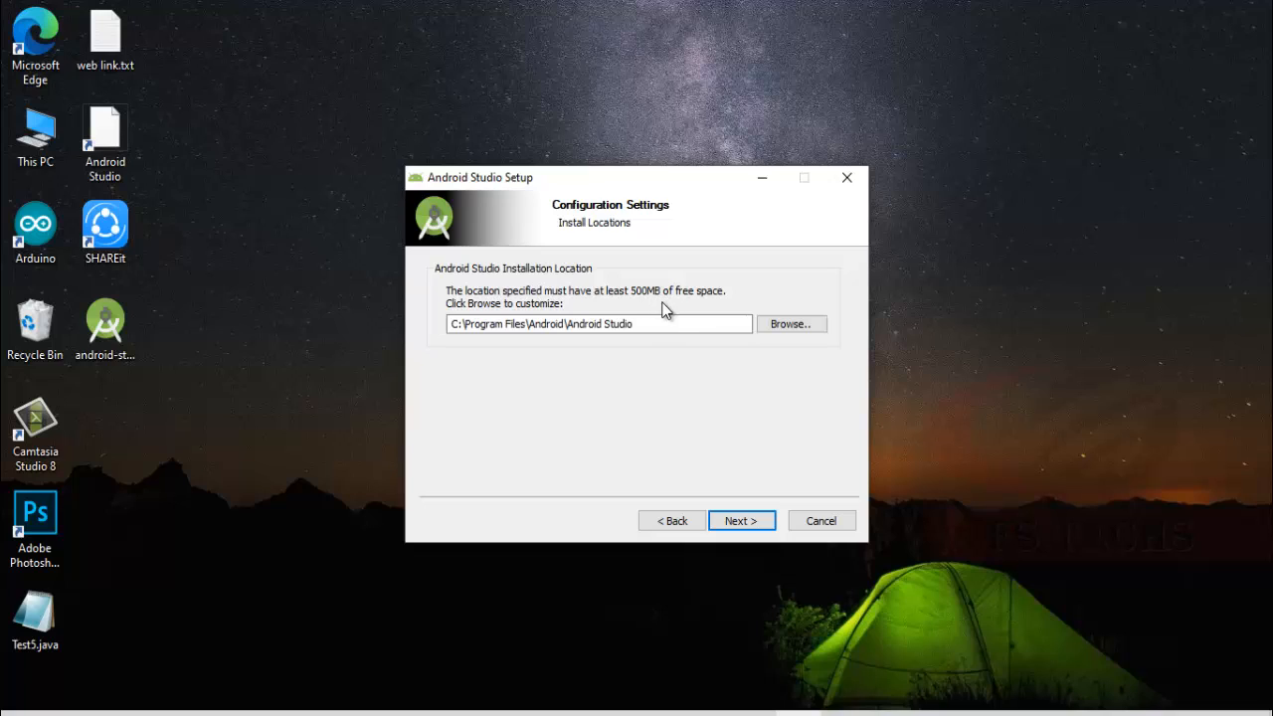
left_click(739, 521)
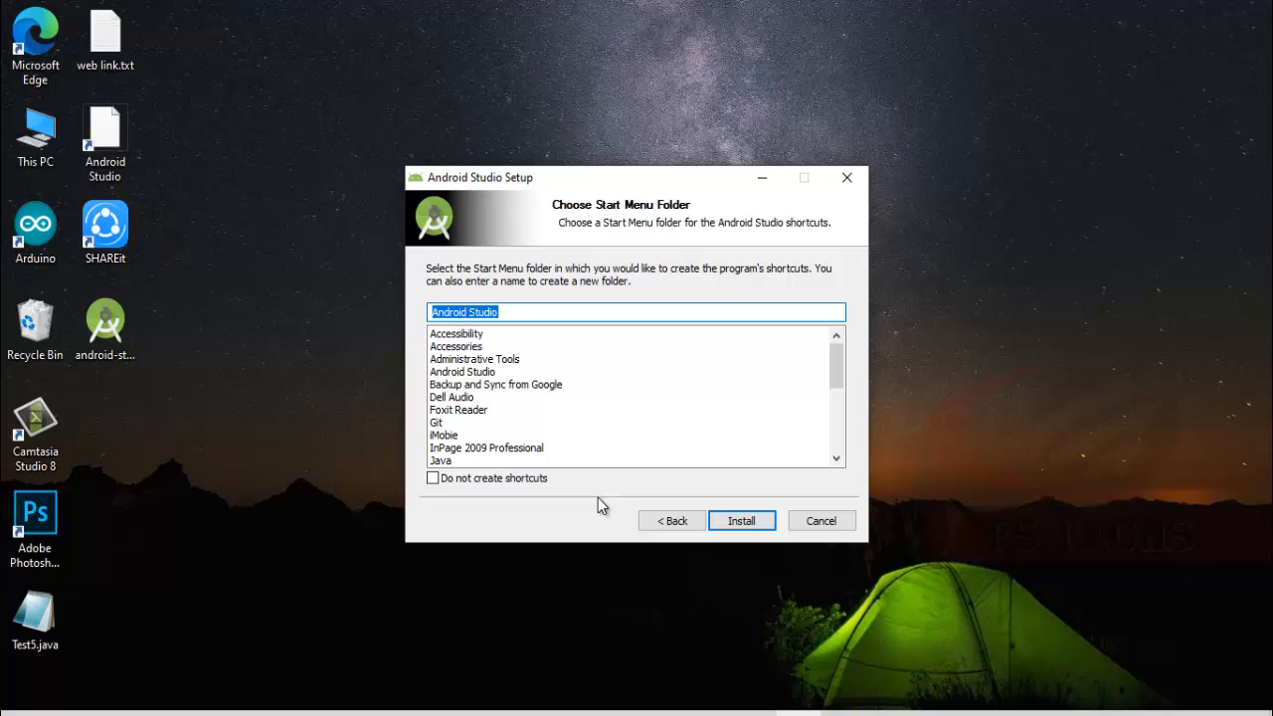
left_click(736, 521)
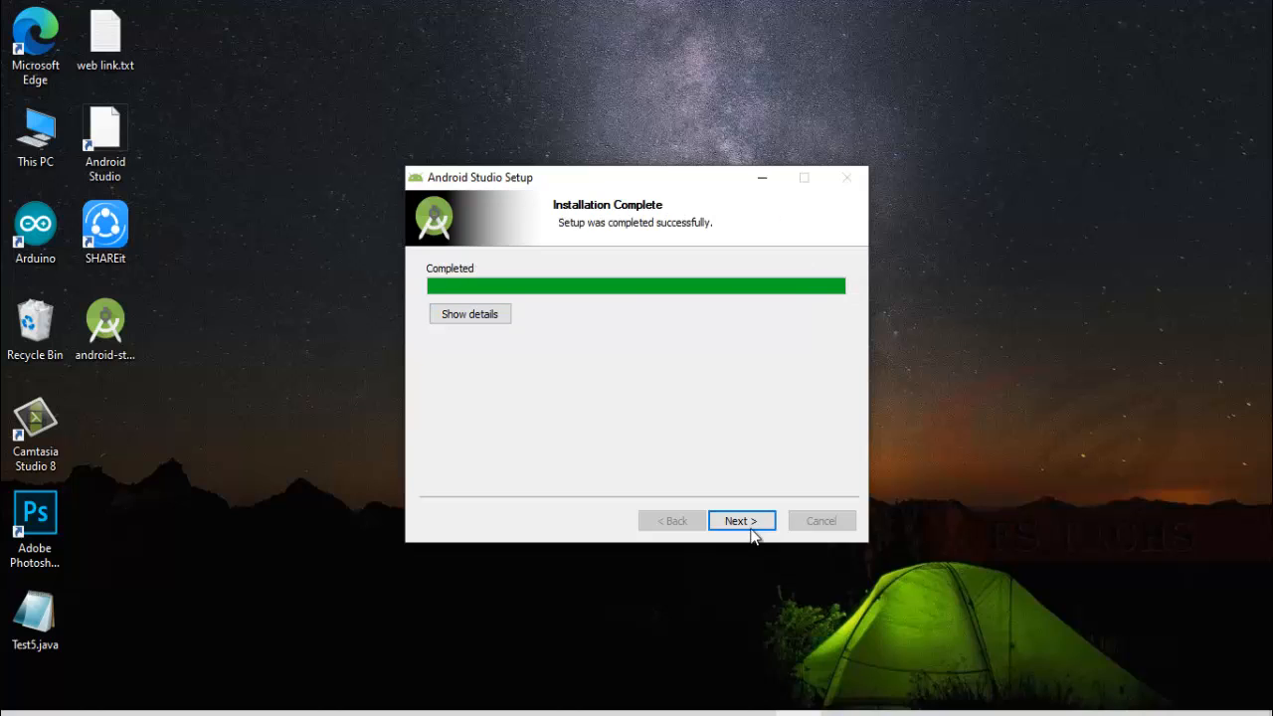
Step: Complete the Android Studio installer, start Android Studio from it and choose not to import settings from a previous version
left_click(743, 519)
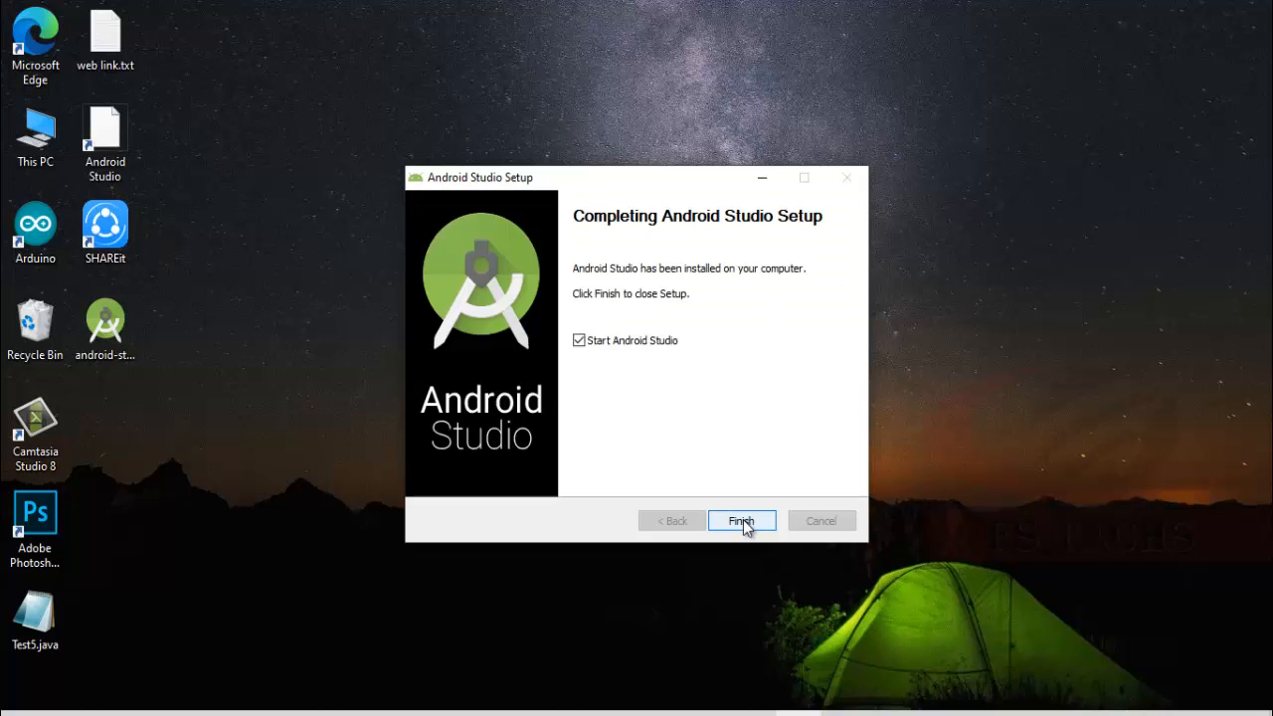
left_click(752, 713)
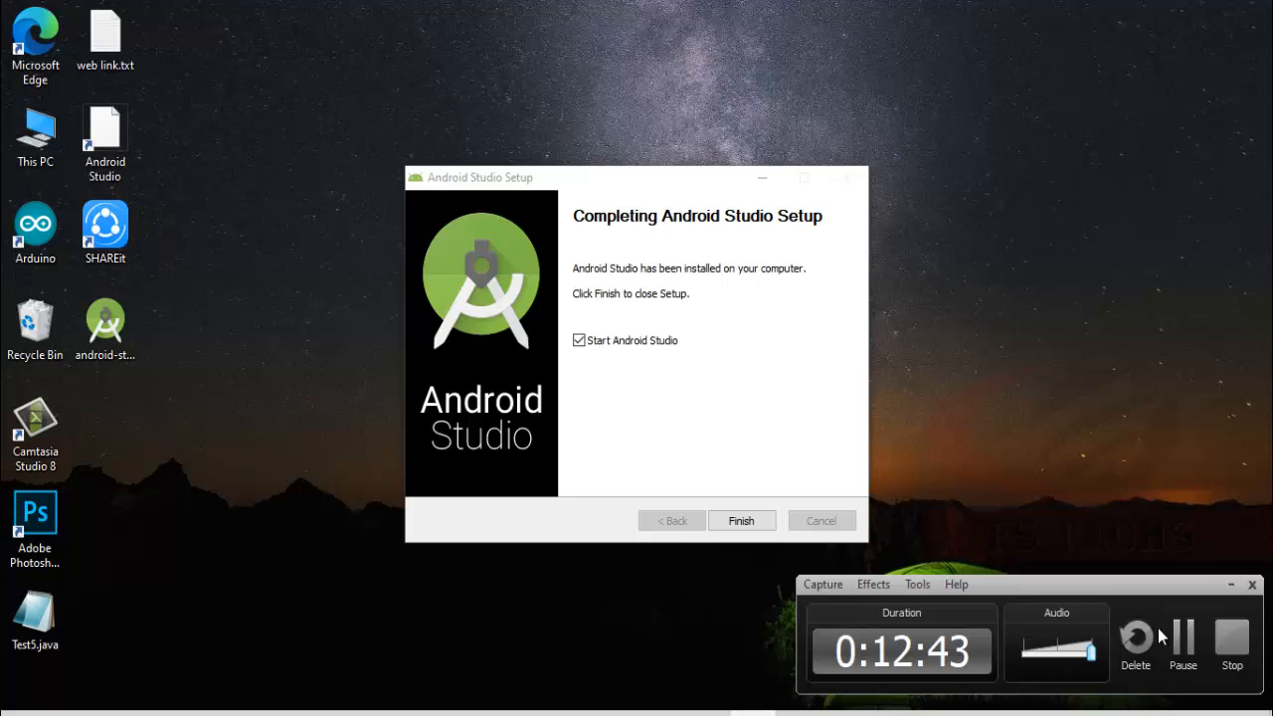
left_click(1229, 586)
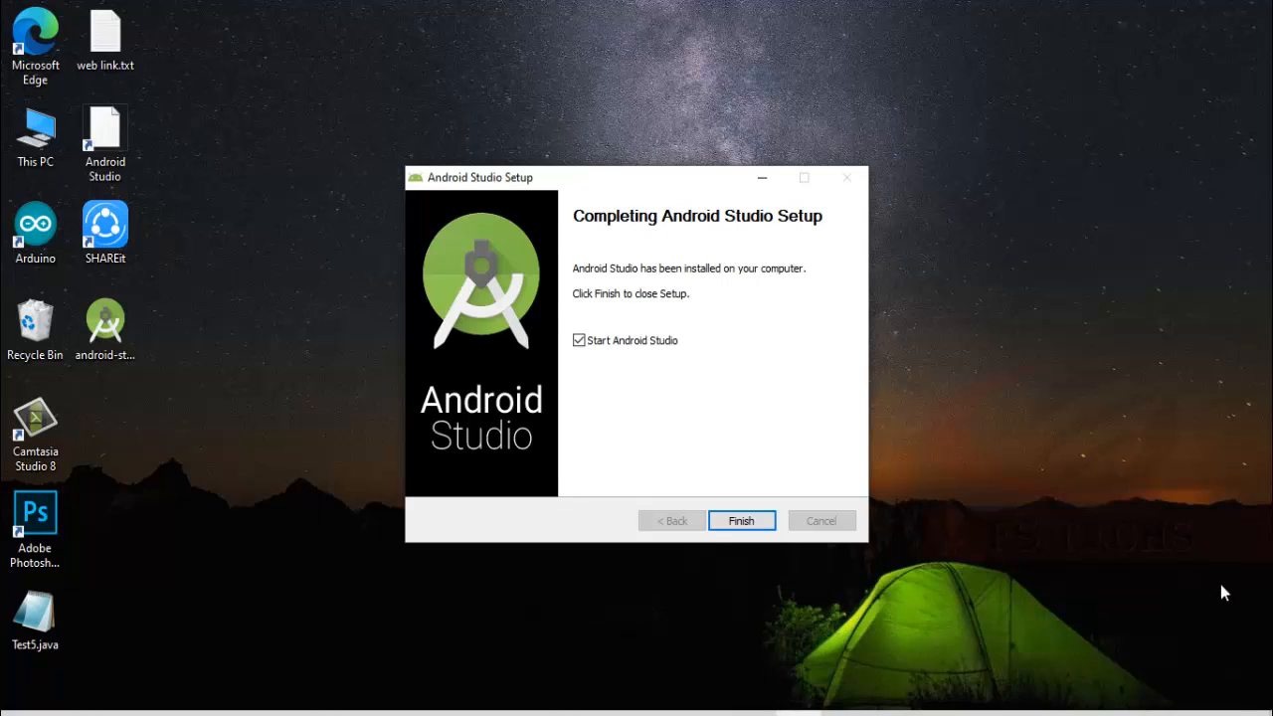
left_click(760, 522)
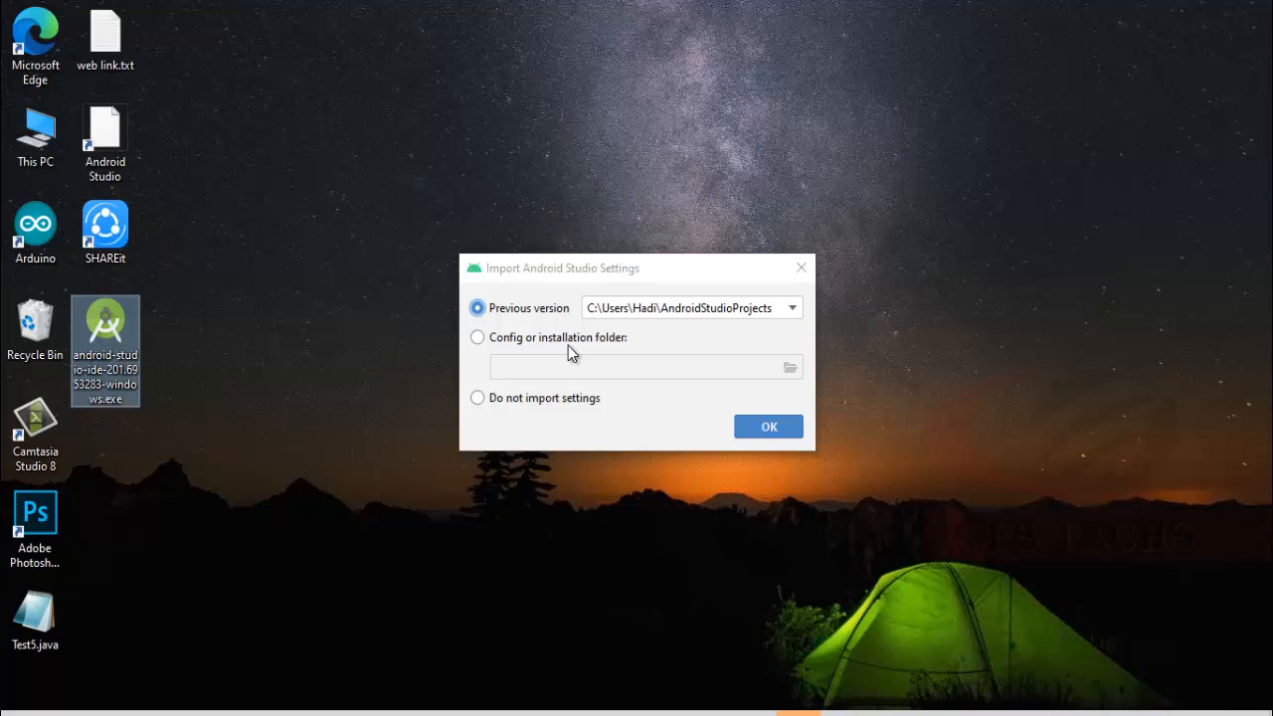
left_click(537, 398)
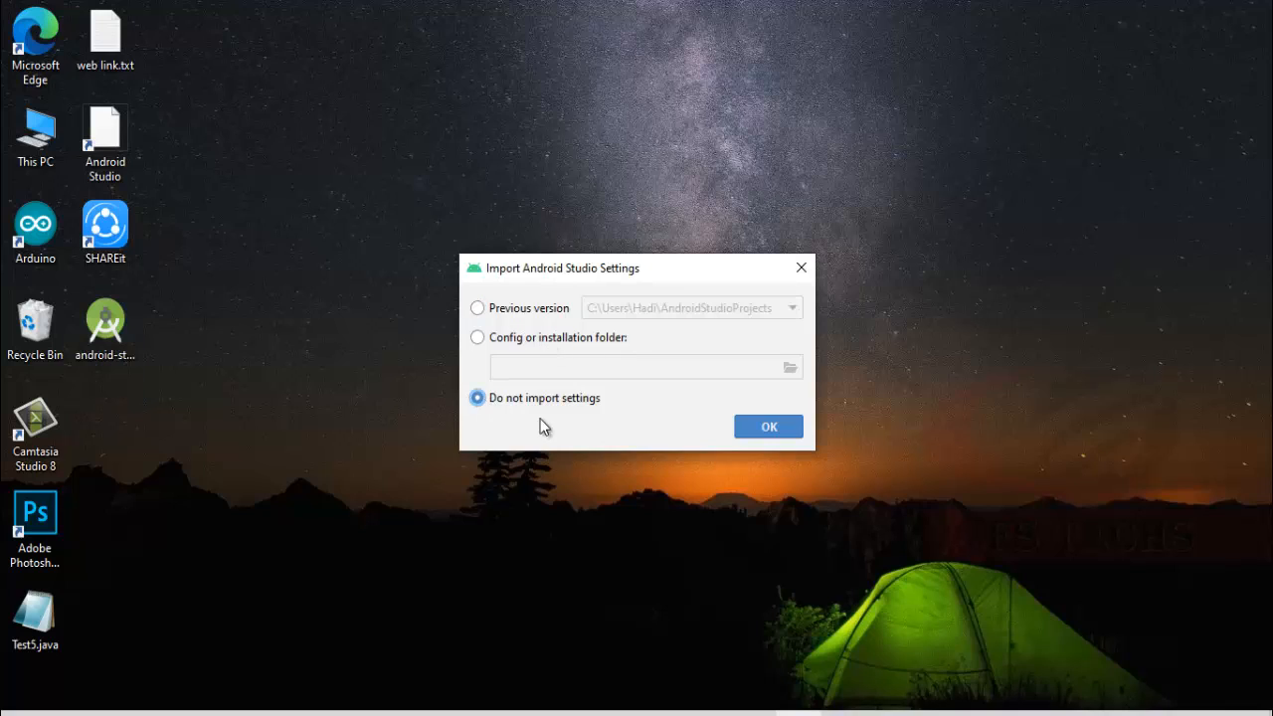
left_click(768, 431)
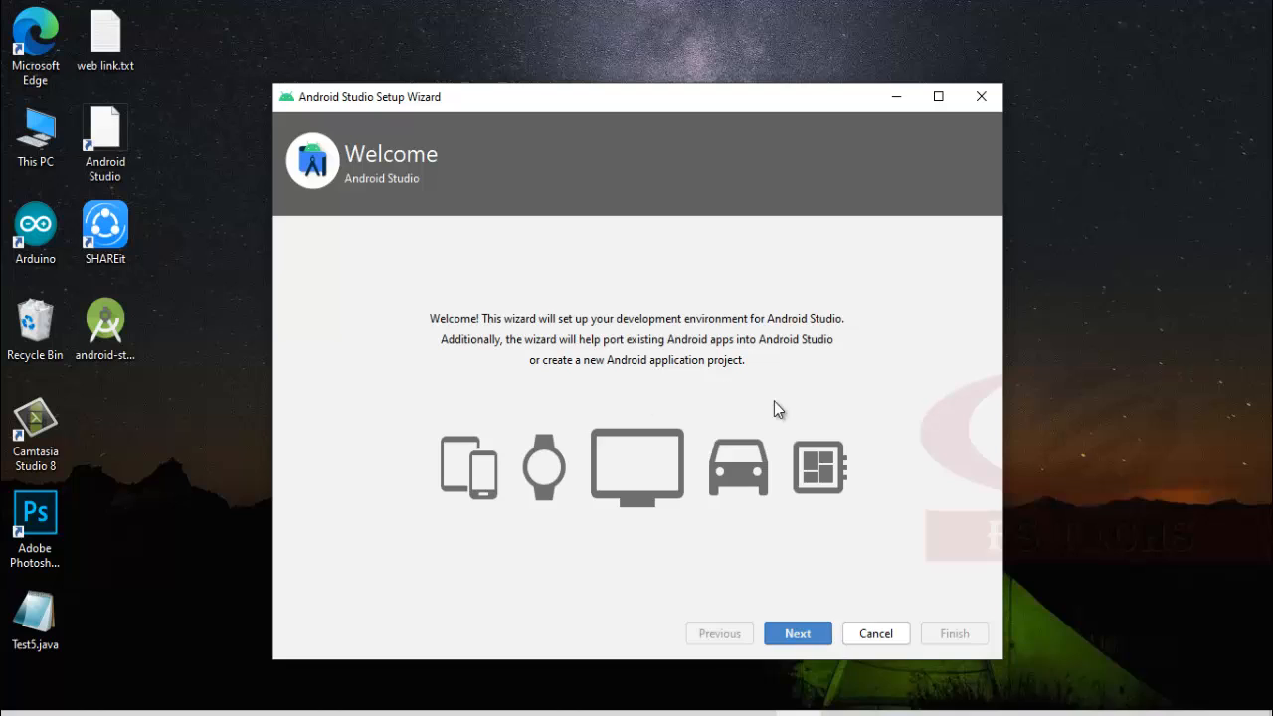
Step: Proceed through the setup wizard, compare the Light and Darcula themes and choose Darcula as the UI theme
left_click(786, 628)
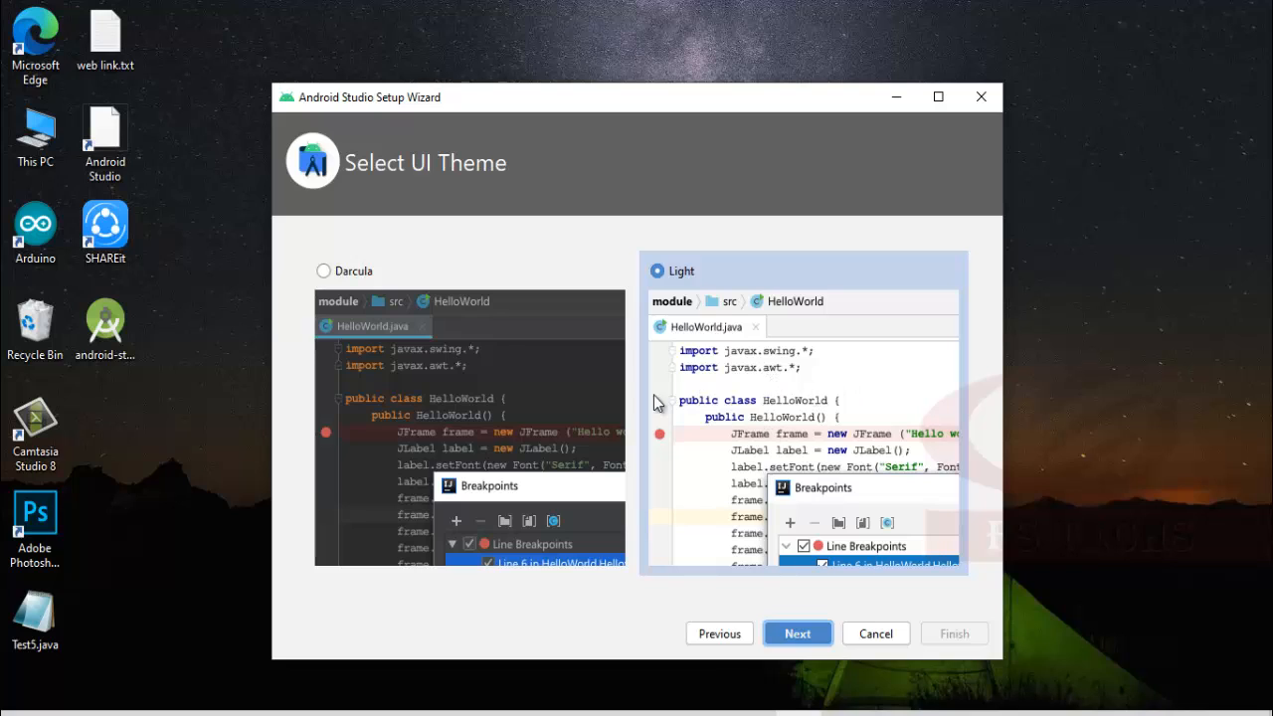
left_click(321, 271)
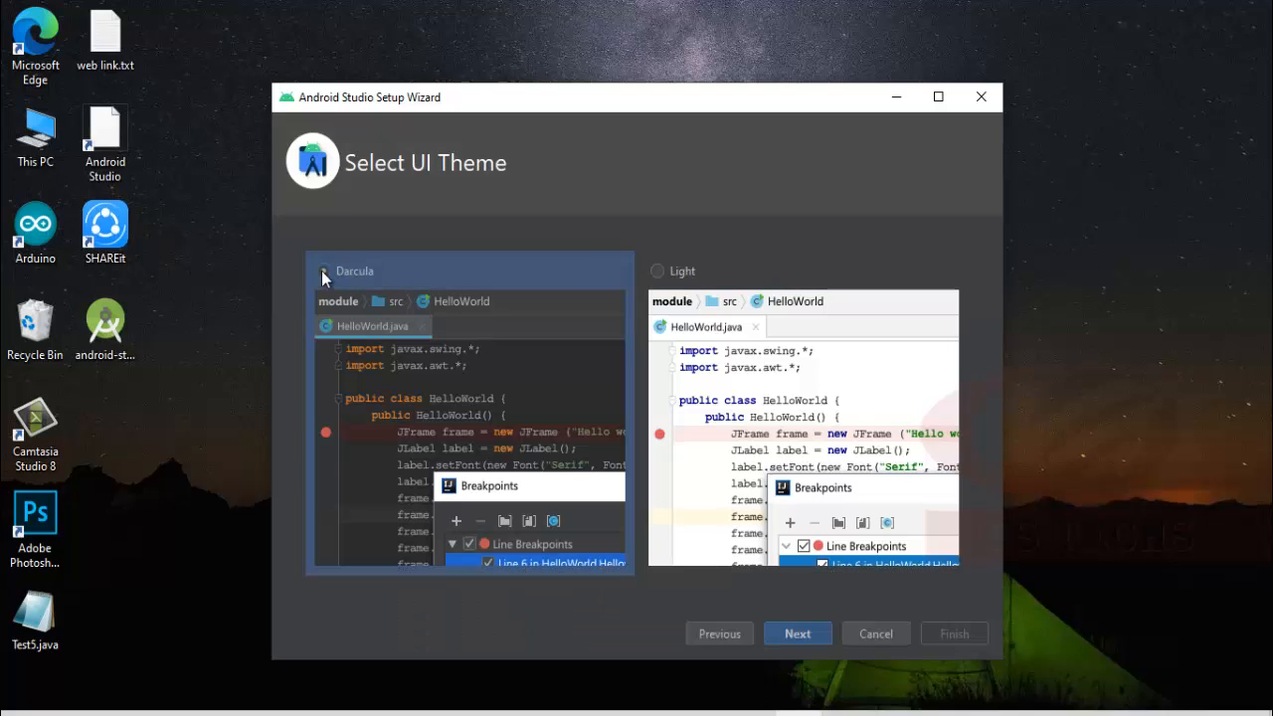
left_click(658, 272)
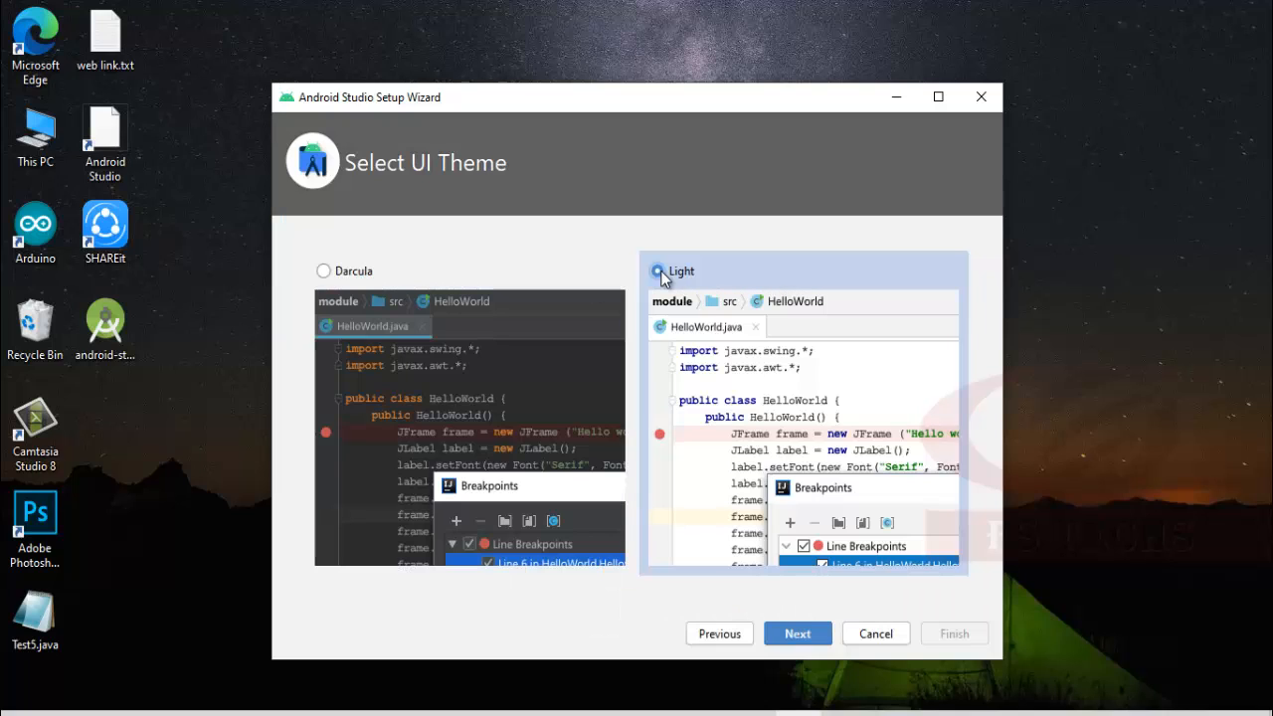
left_click(321, 270)
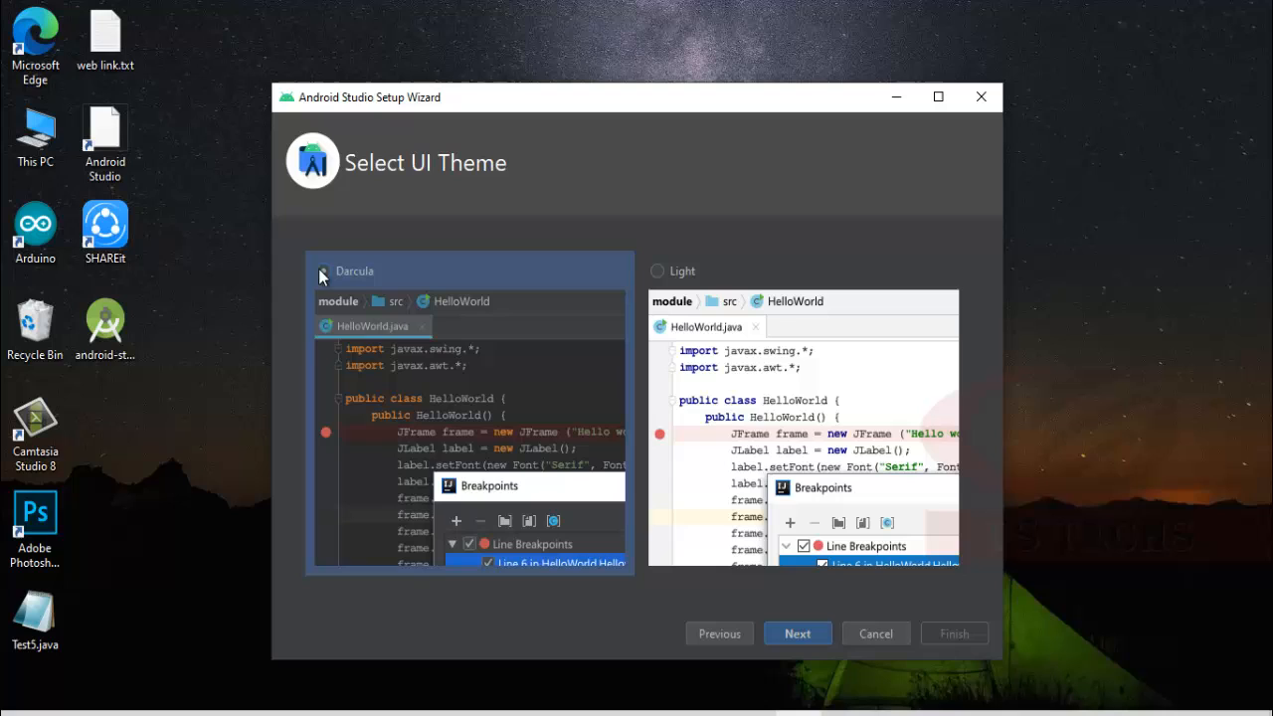
left_click(786, 629)
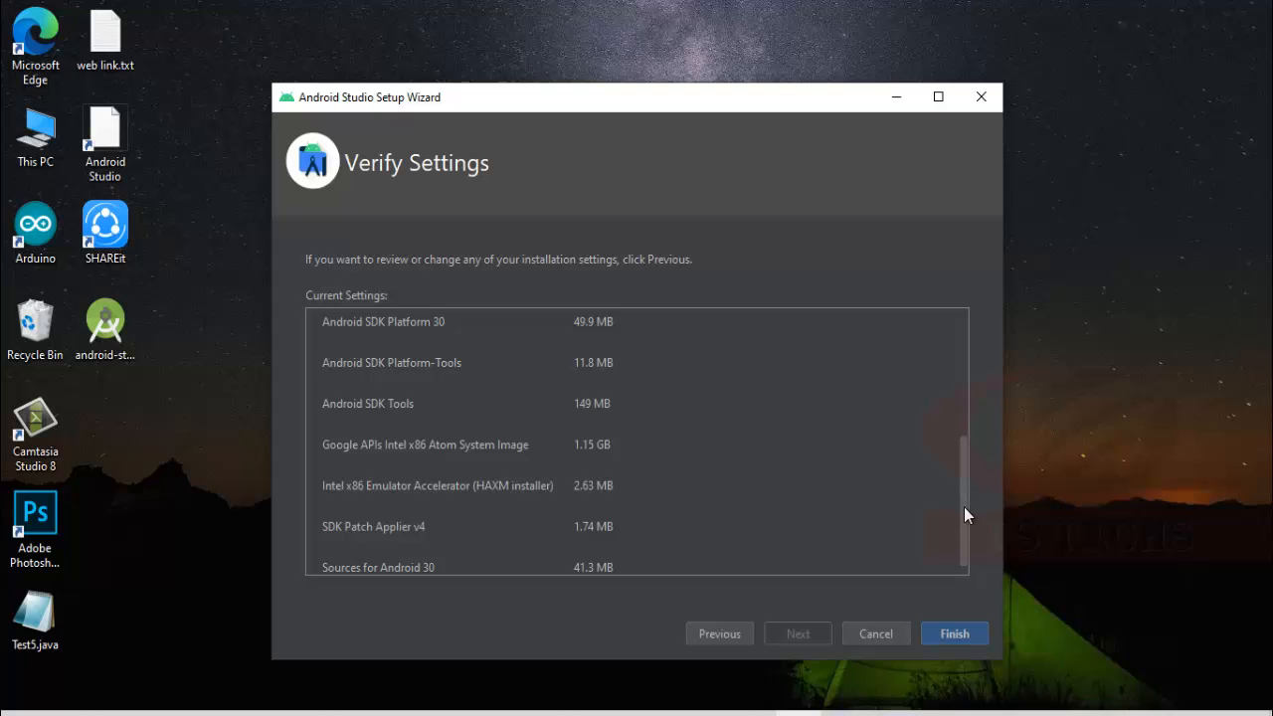
Step: Review the Standard setup settings, then download the listed SDK components and finish the setup wizard
left_click_drag(962, 505, 963, 383)
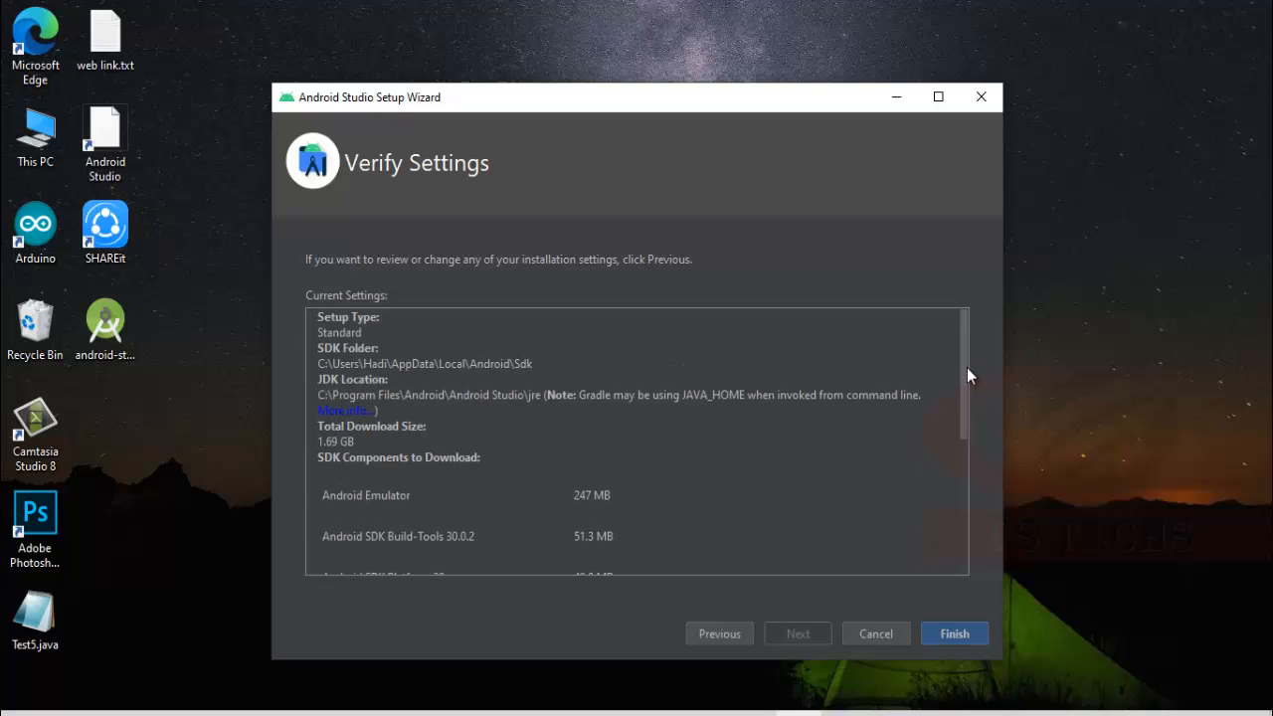
left_click_drag(966, 371, 965, 461)
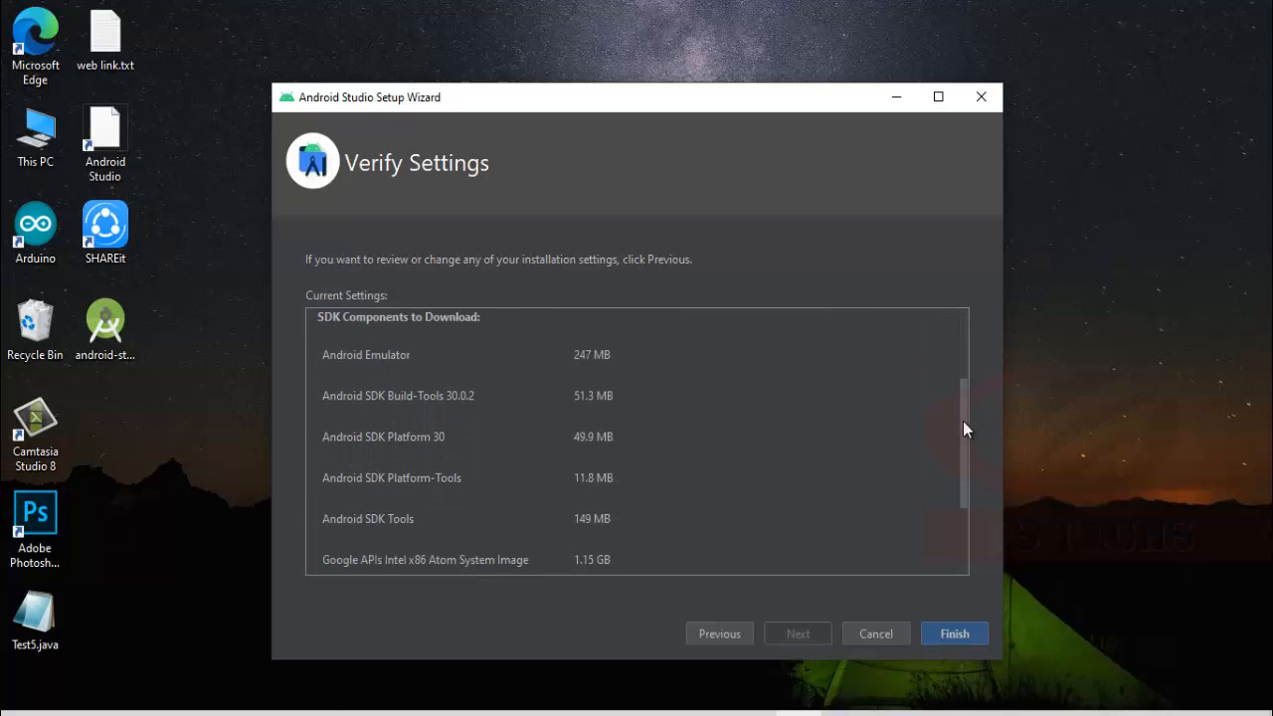
left_click_drag(963, 420, 976, 353)
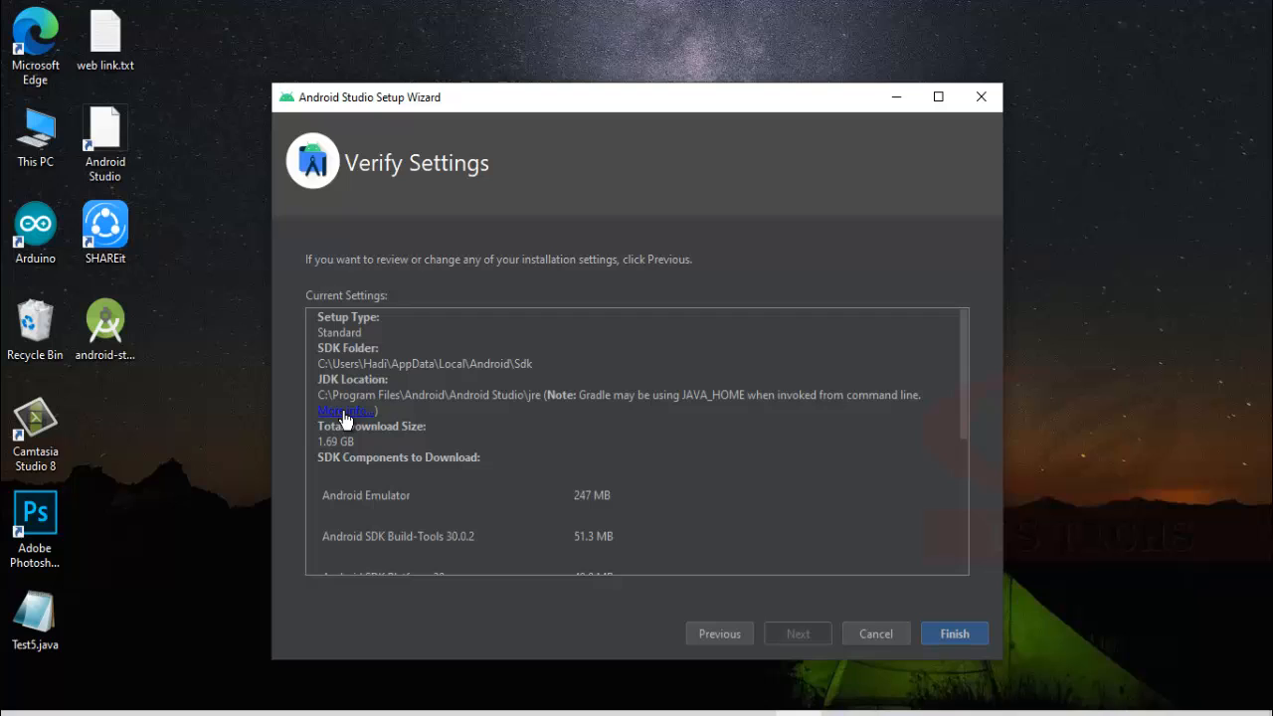
scroll(343, 417, "down", 8)
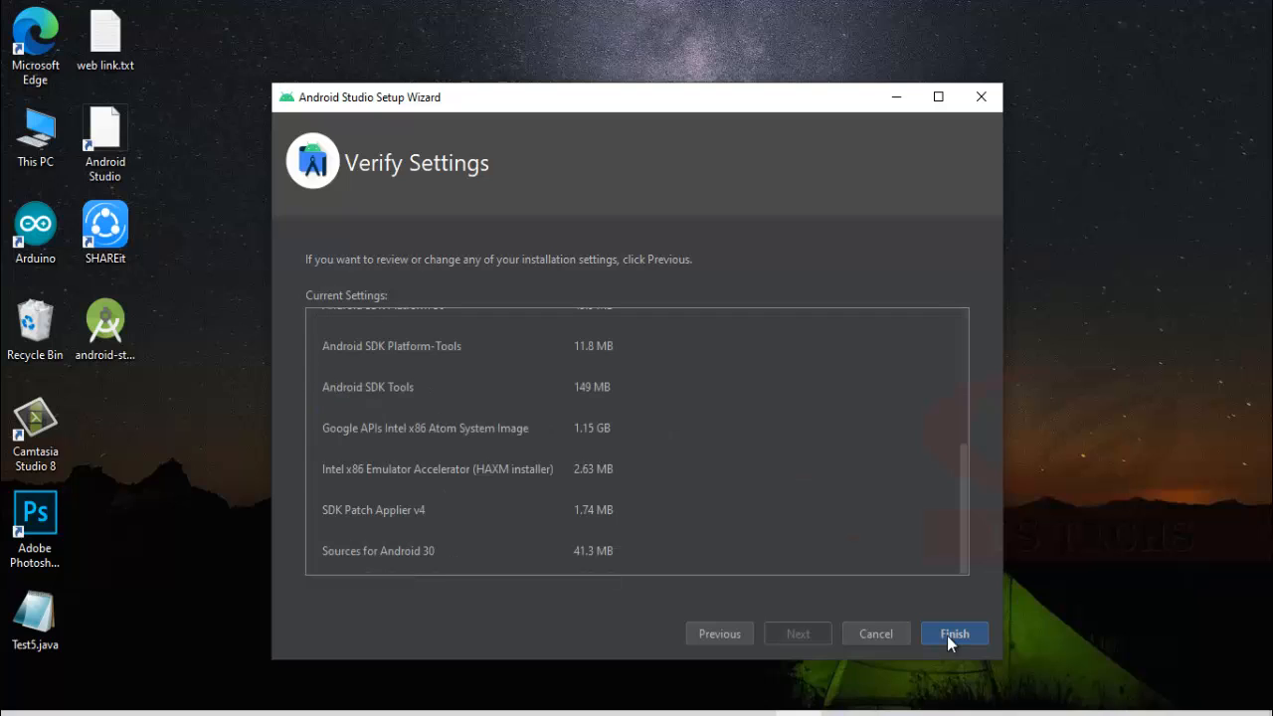
left_click(949, 634)
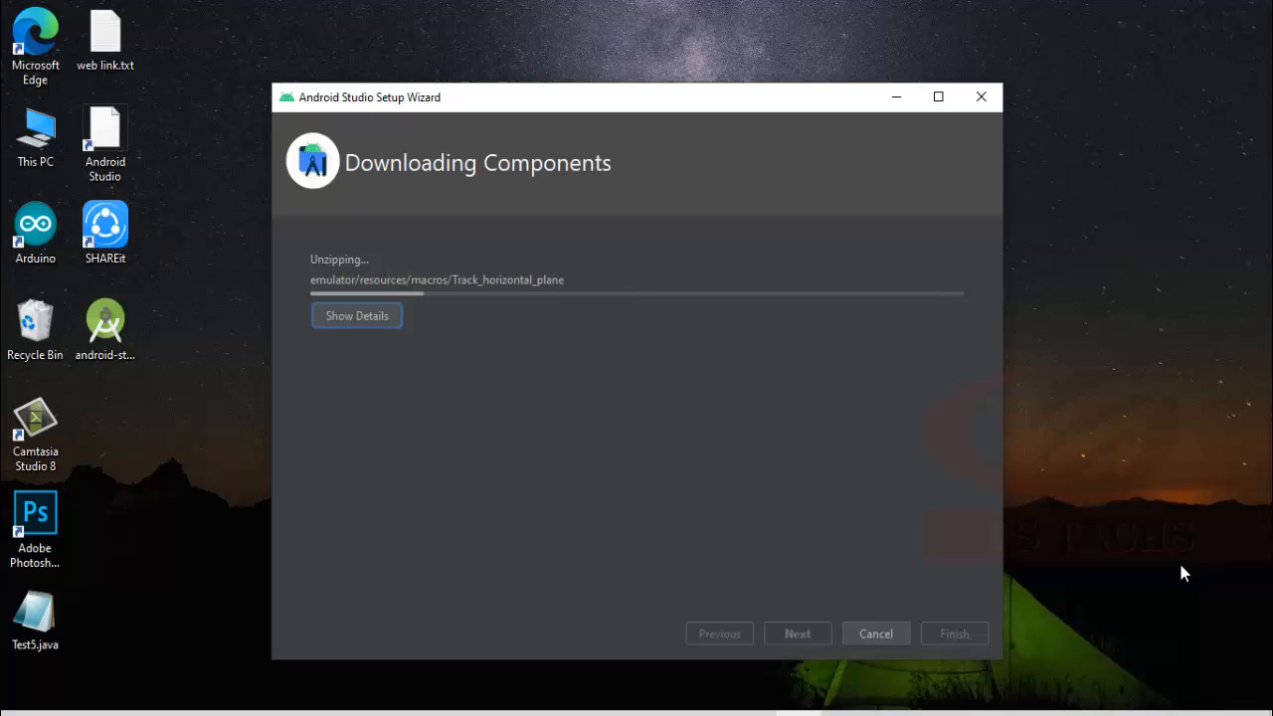
left_click(752, 713)
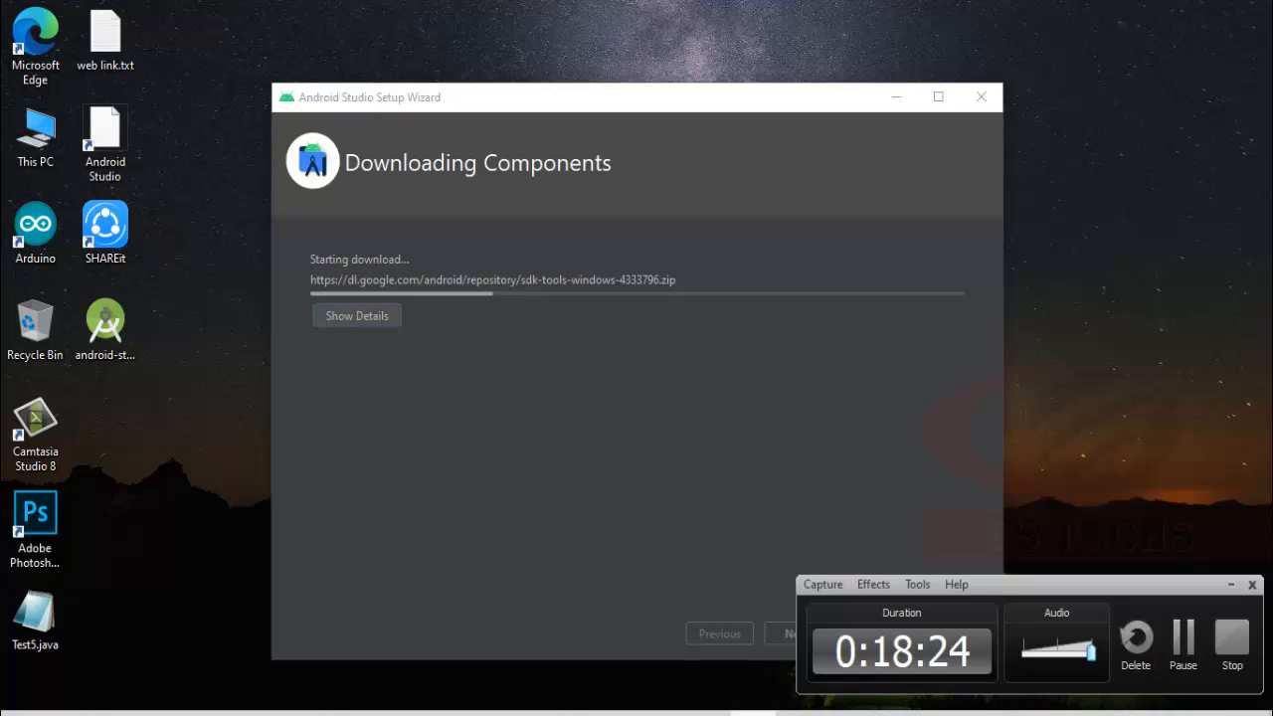
left_click(1182, 639)
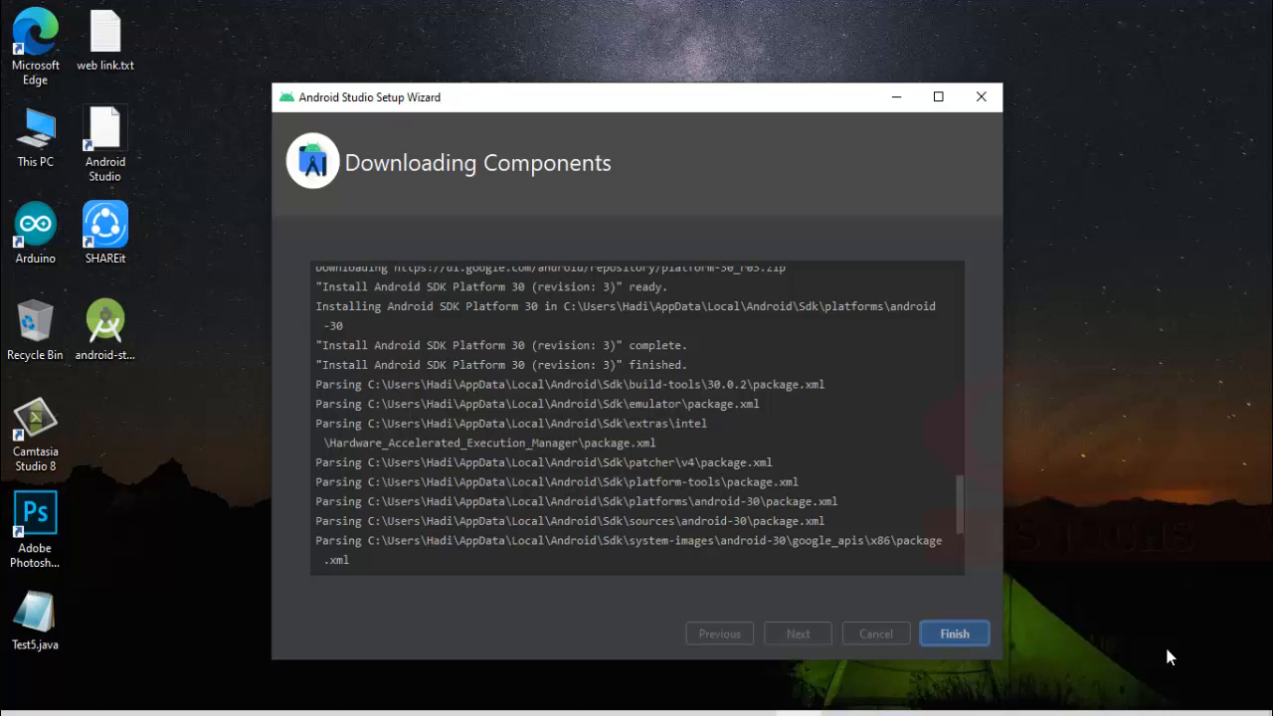
left_click(947, 634)
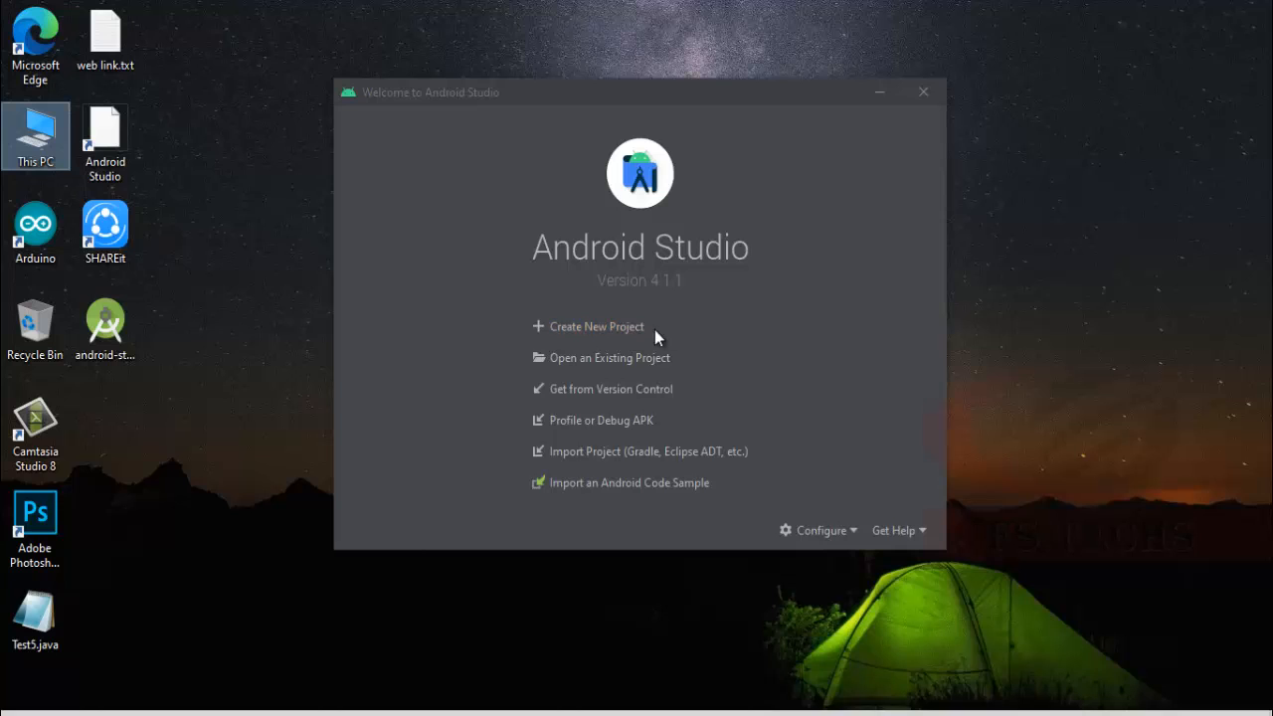
Step: Create a new project from the Empty Activity template for Phone and Tablet and continue to its configuration
left_click(583, 335)
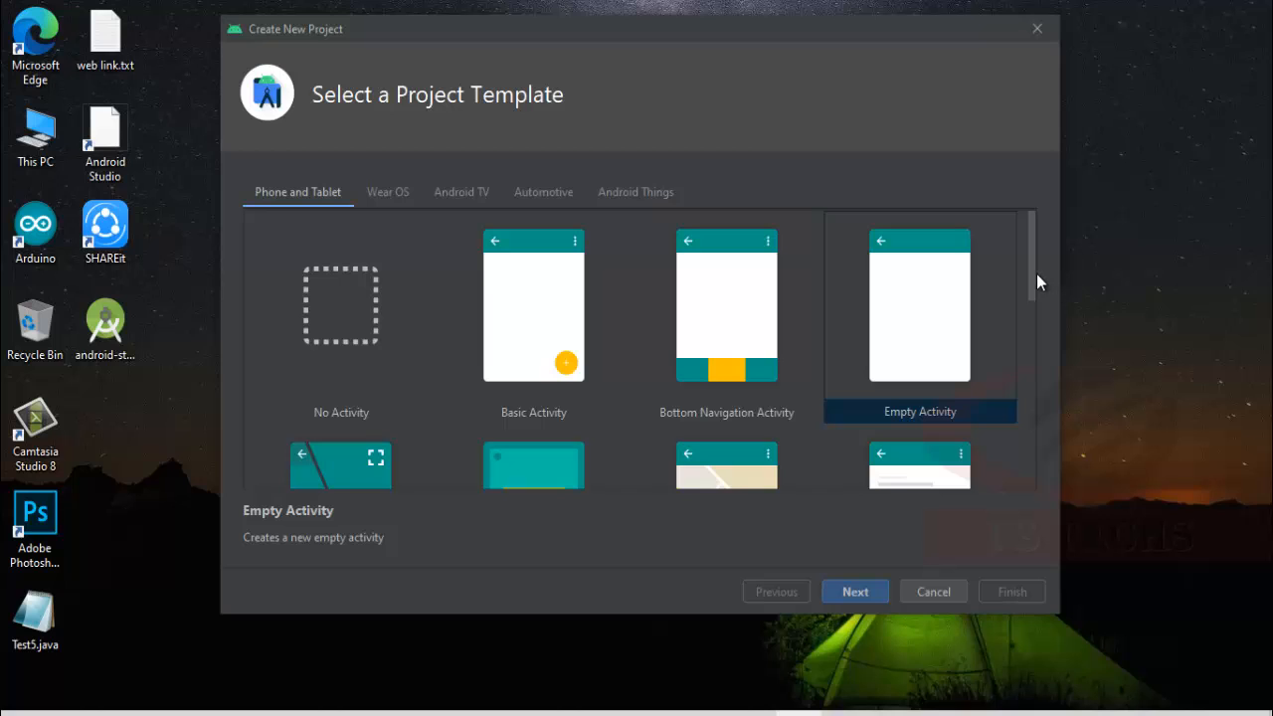
left_click_drag(1030, 274, 1057, 166)
left_click(917, 336)
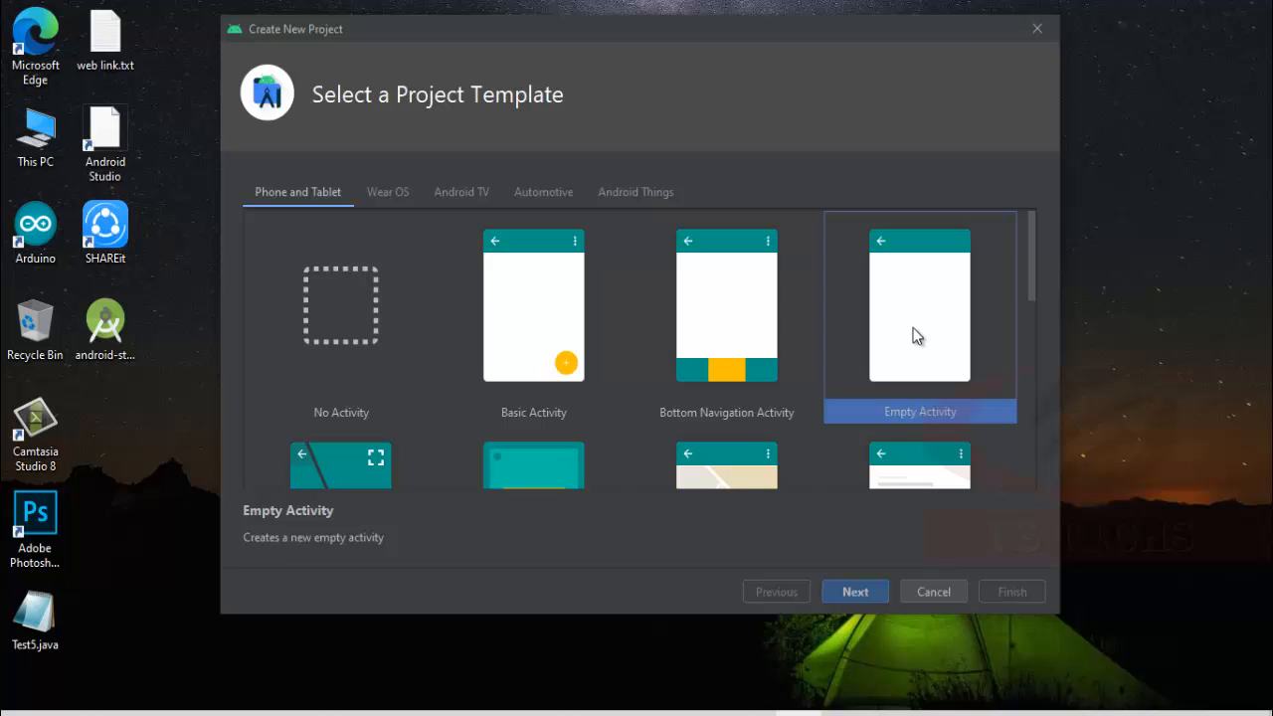
left_click(851, 592)
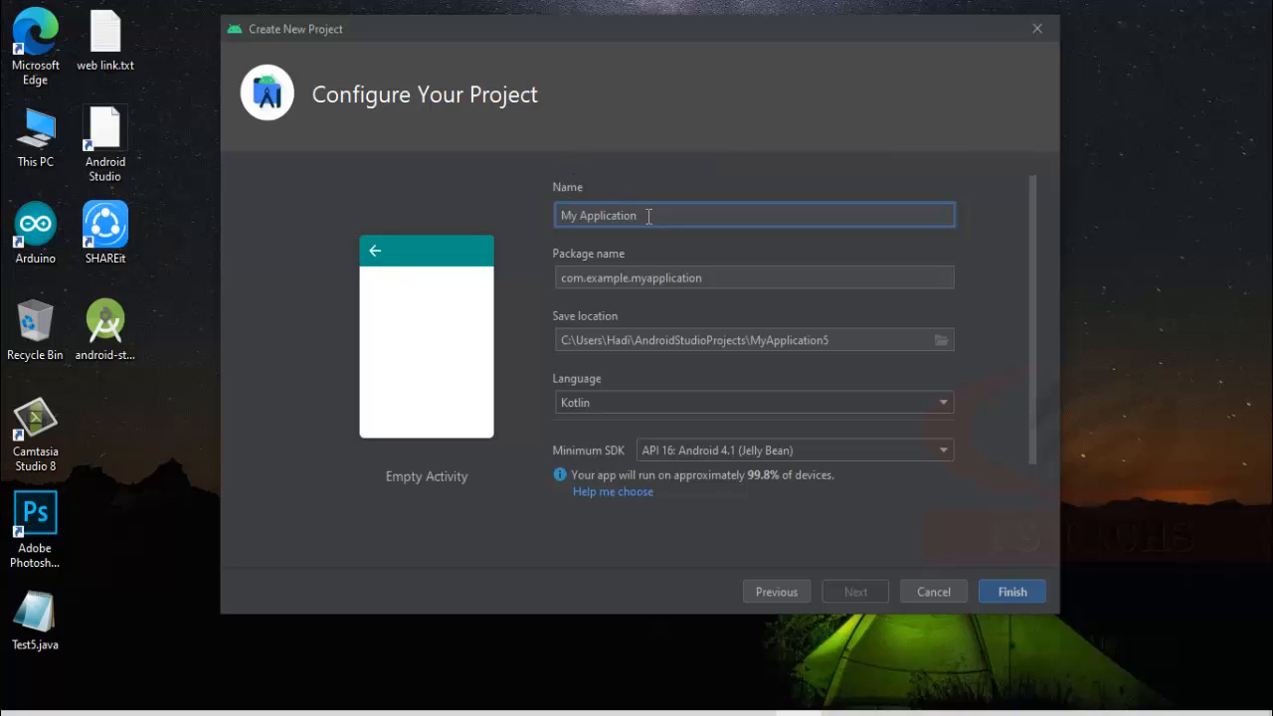
Step: Replace the default project name with My First app
key("BackSpace")
key("BackSpace")
key("BackSpace")
key("BackSpace")
key("BackSpace")
key("BackSpace")
key("BackSpace")
key("BackSpace")
key("BackSpace")
key("BackSpace")
key("BackSpace")
key("BackSpace")
key("BackSpace")
key("BackSpace")
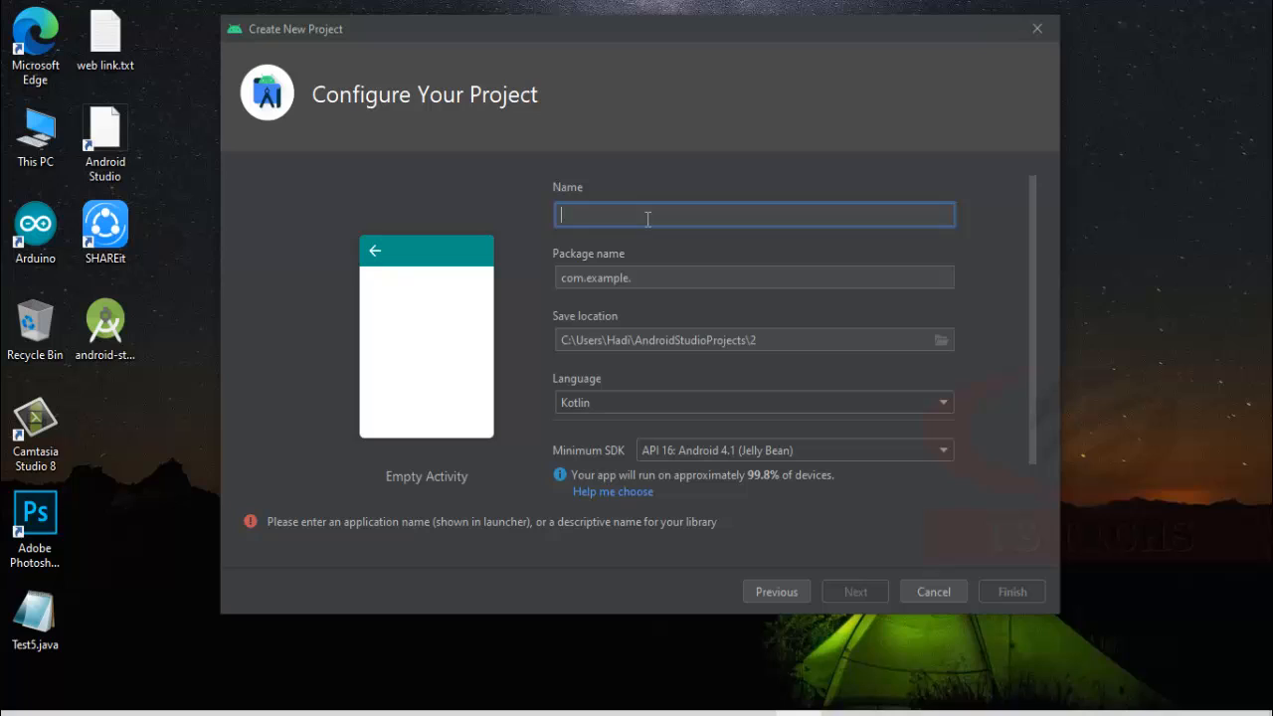
type("M")
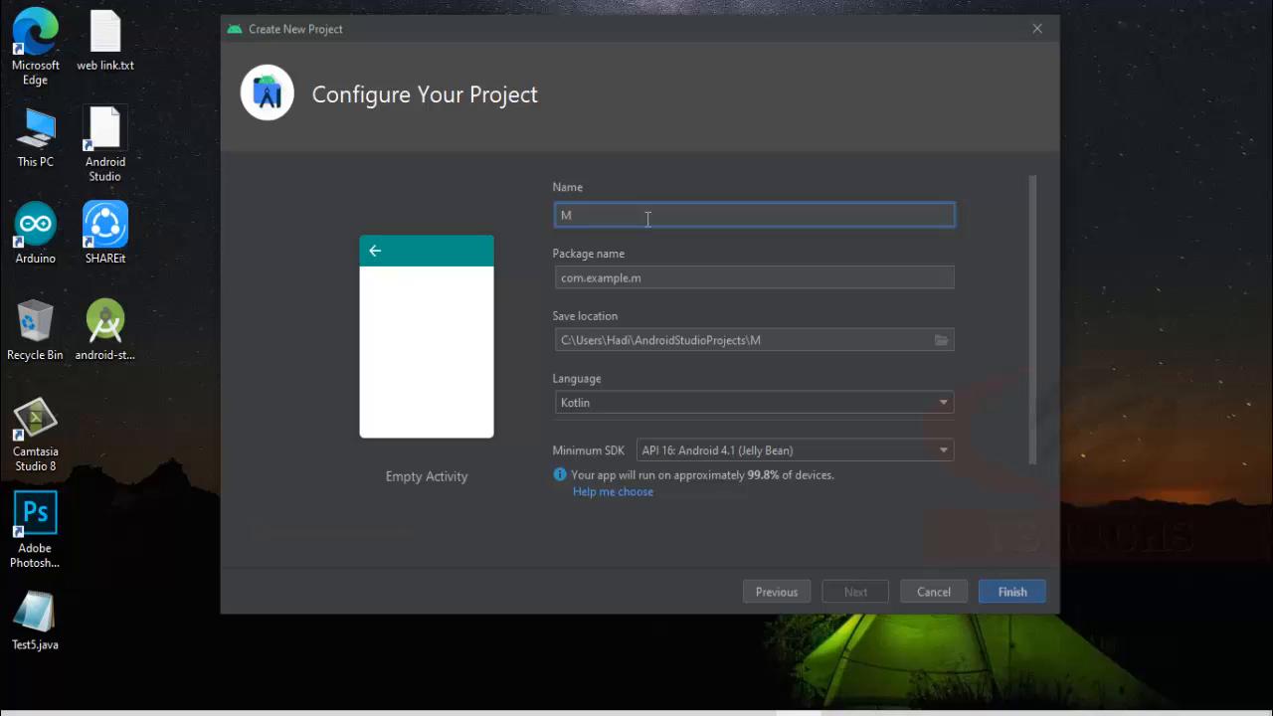
type("y First app")
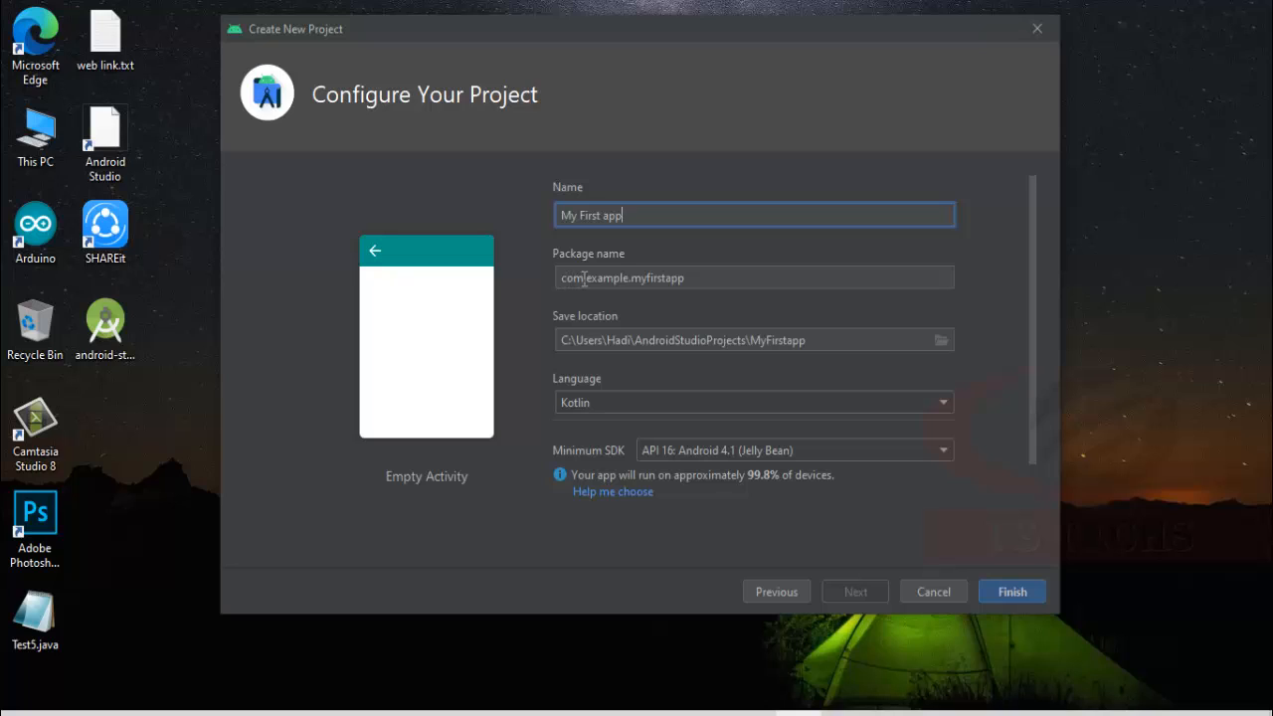
Step: Set the language to Java and the minimum SDK to API 16: Android 4.1 (Jelly Bean), and create the project
mouse_move(584, 279)
left_mouse_down()
mouse_move(559, 278)
mouse_move(606, 279)
mouse_move(591, 280)
left_mouse_up()
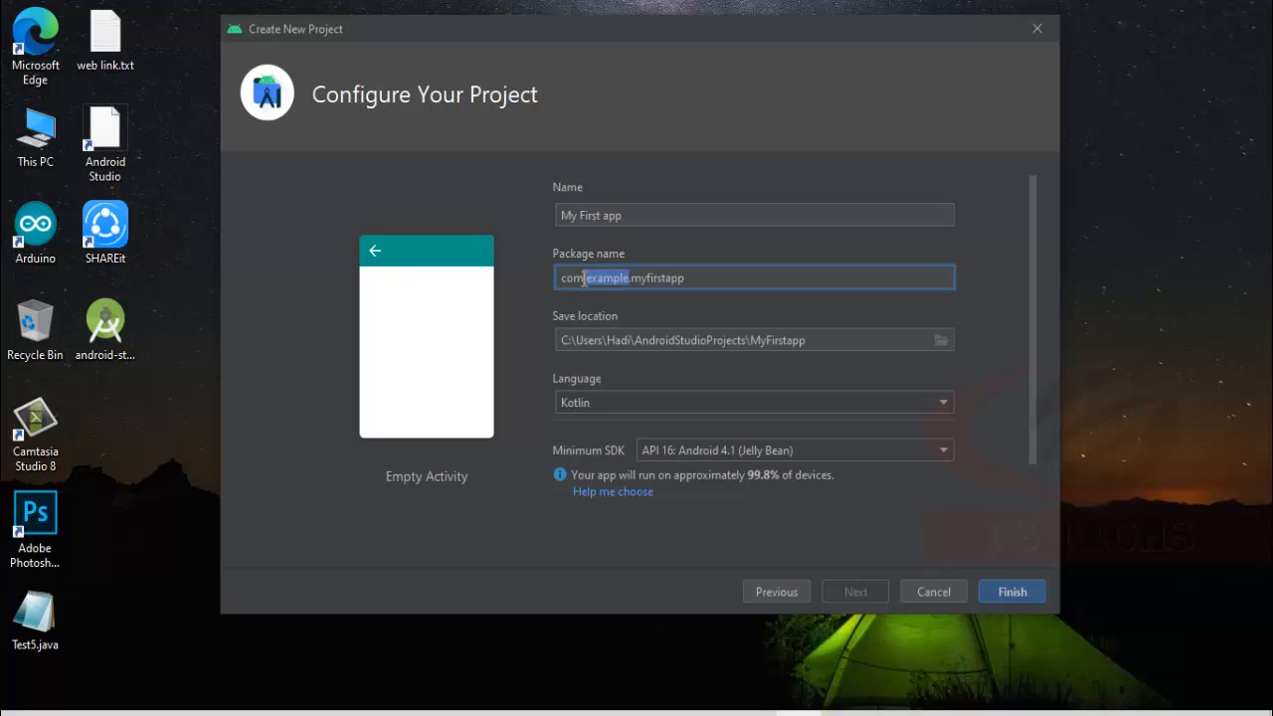
left_click_drag(684, 279, 635, 280)
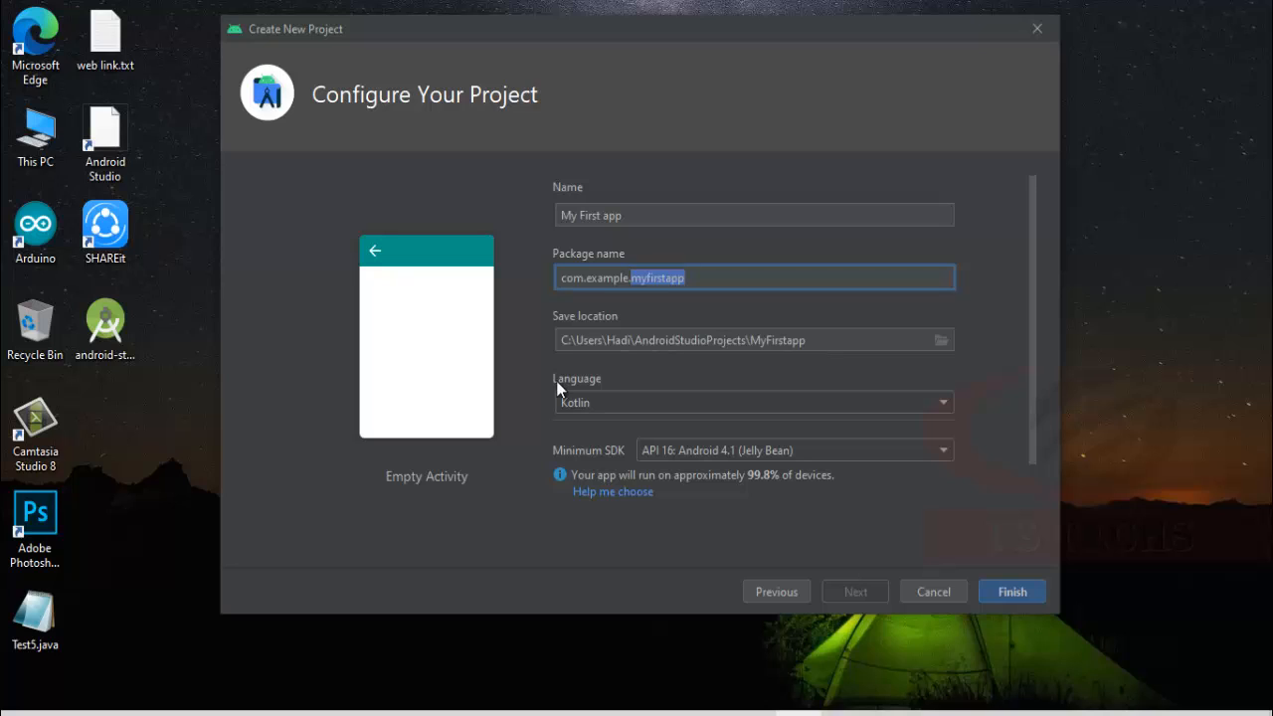
left_click(941, 403)
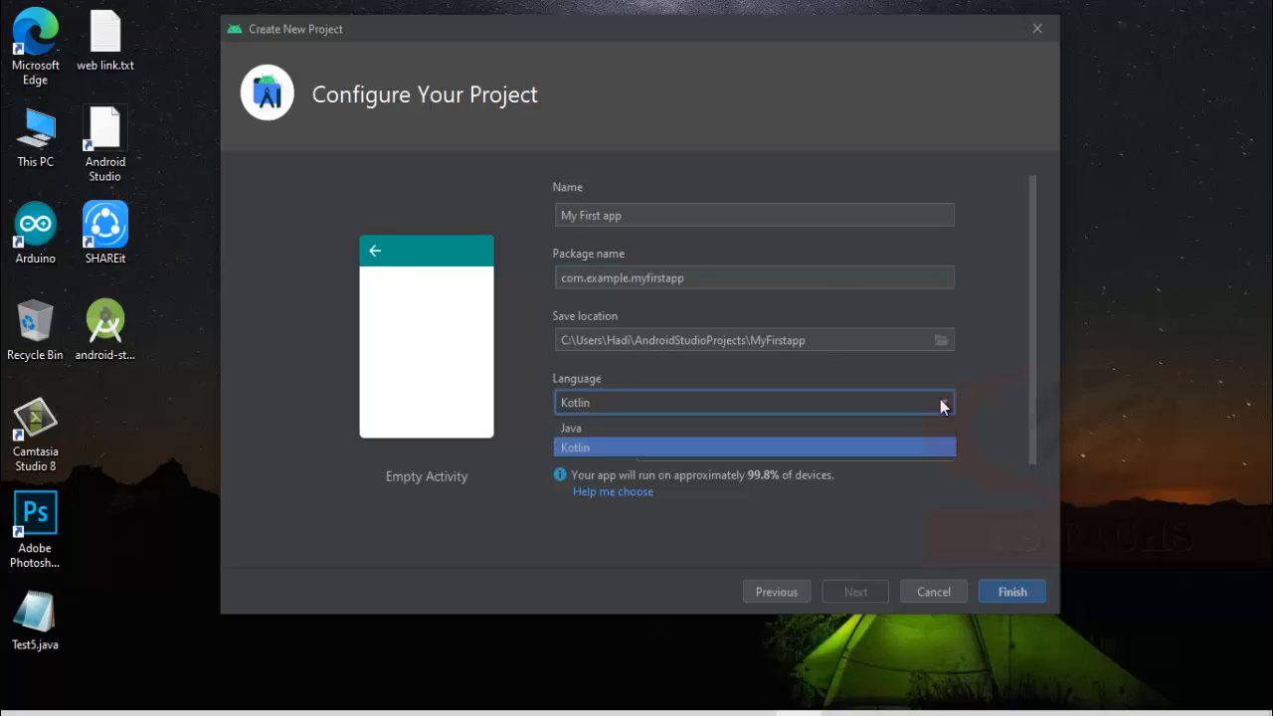
left_click(856, 428)
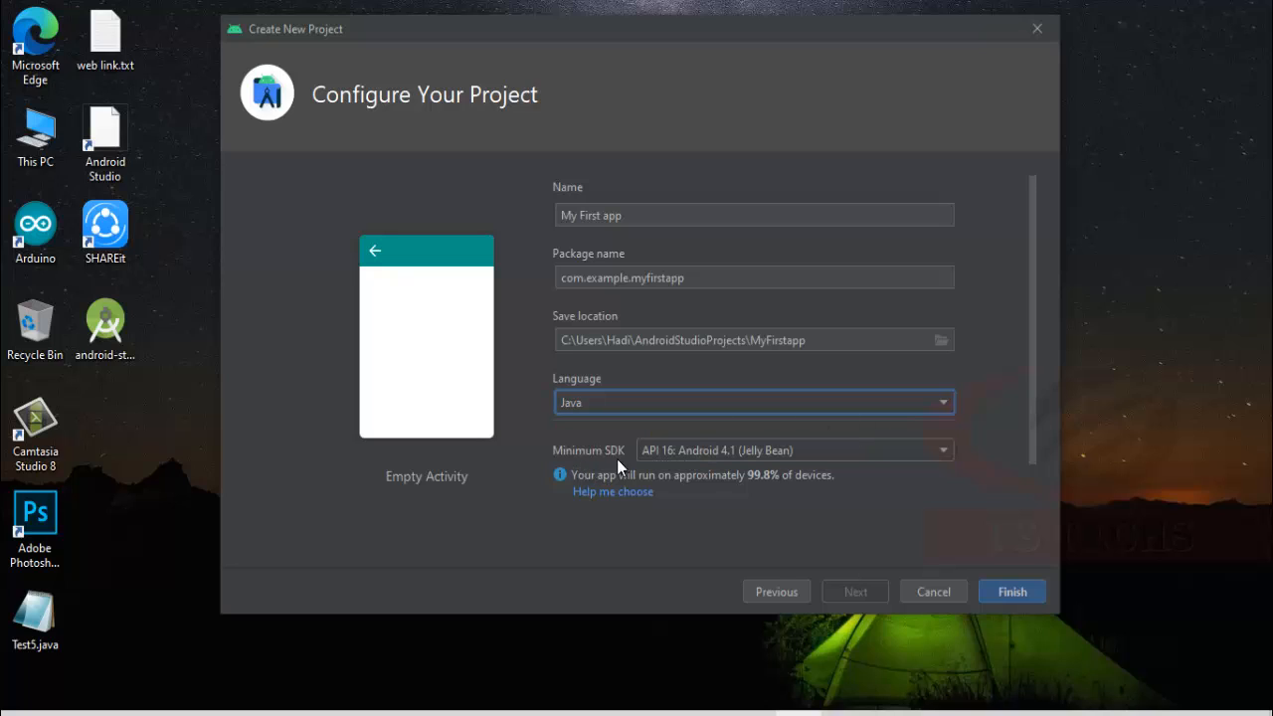
left_click(942, 451)
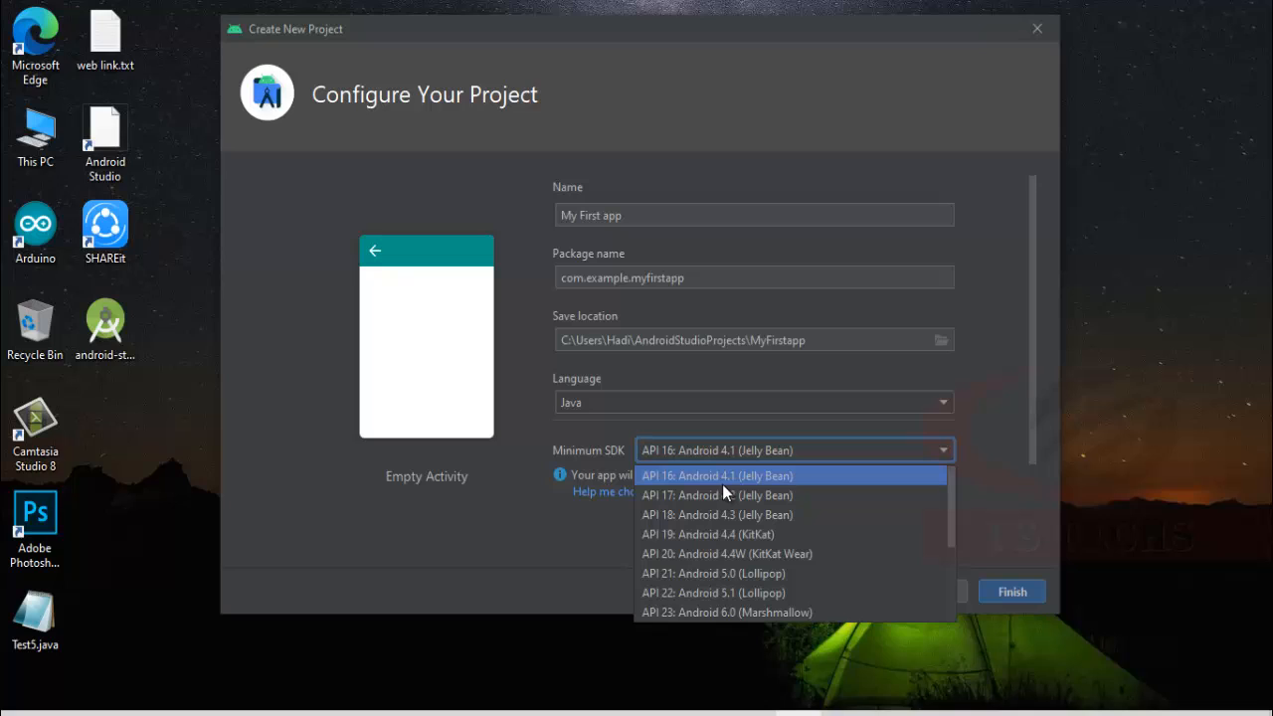
left_click(696, 479)
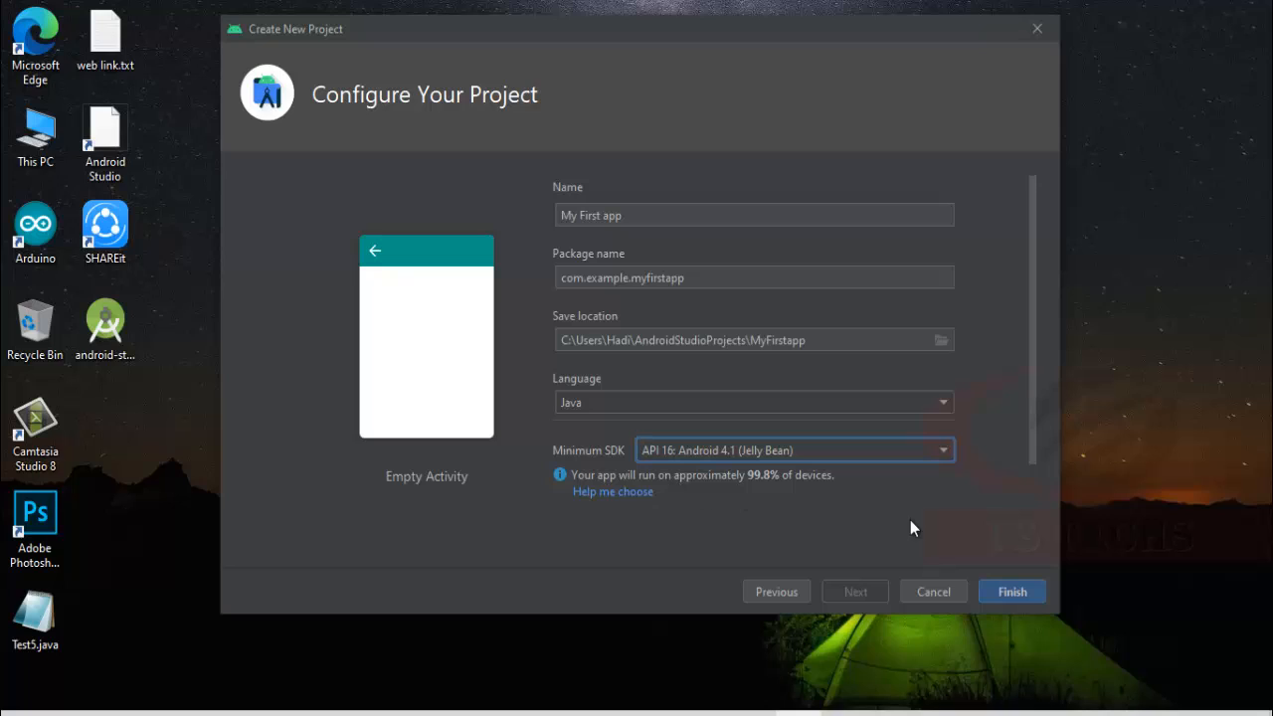
left_click(1004, 590)
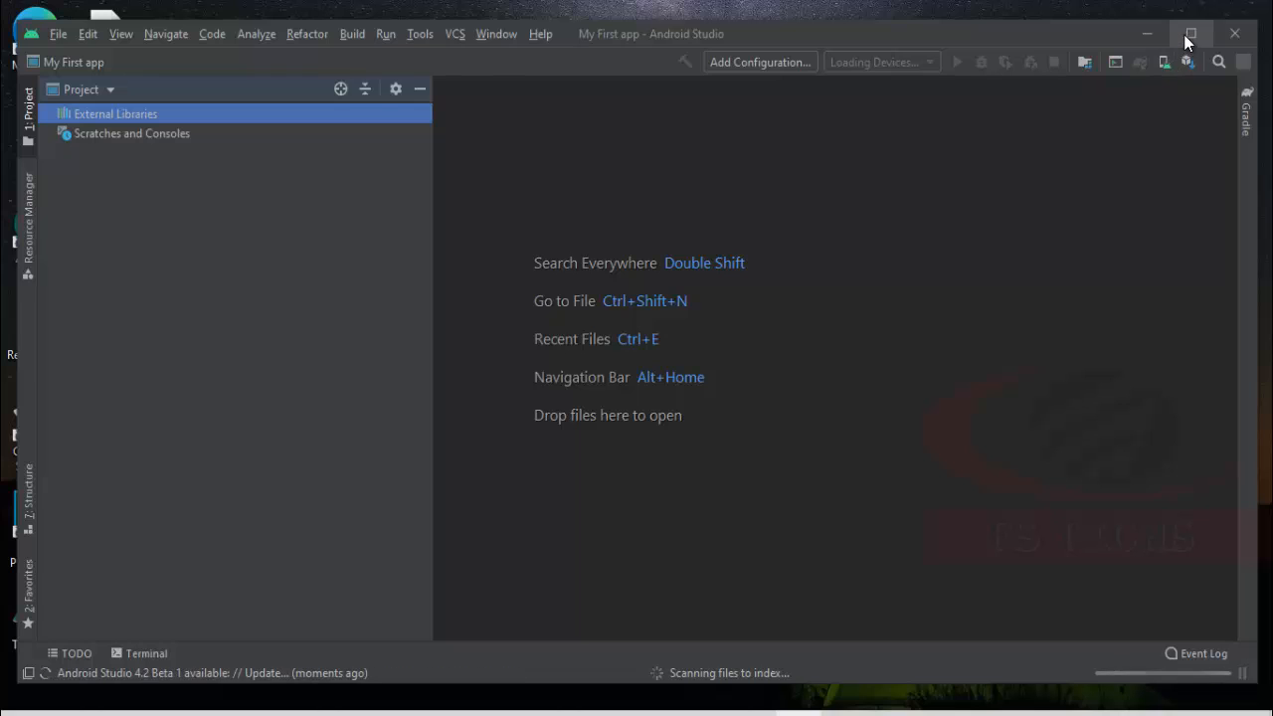
Step: Maximize the My First app project window and look through the What's New in 4.1 notes
left_click(1189, 34)
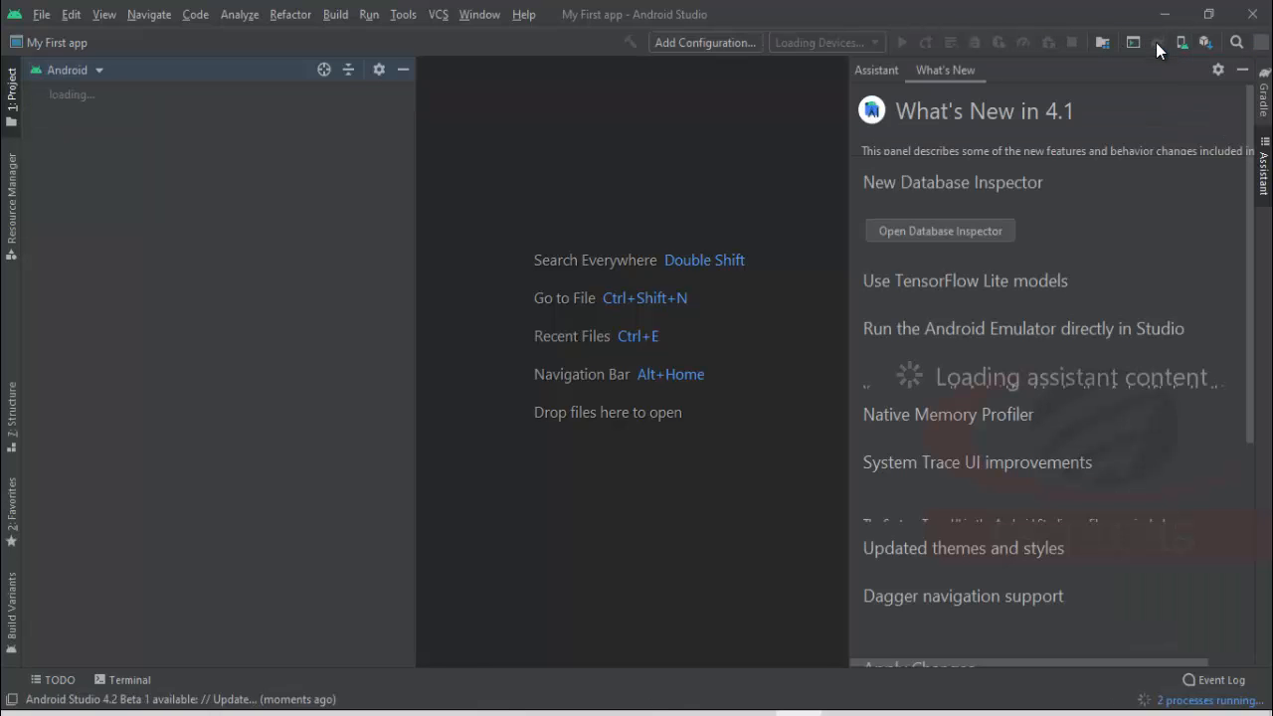
left_click_drag(1249, 117, 1251, 229)
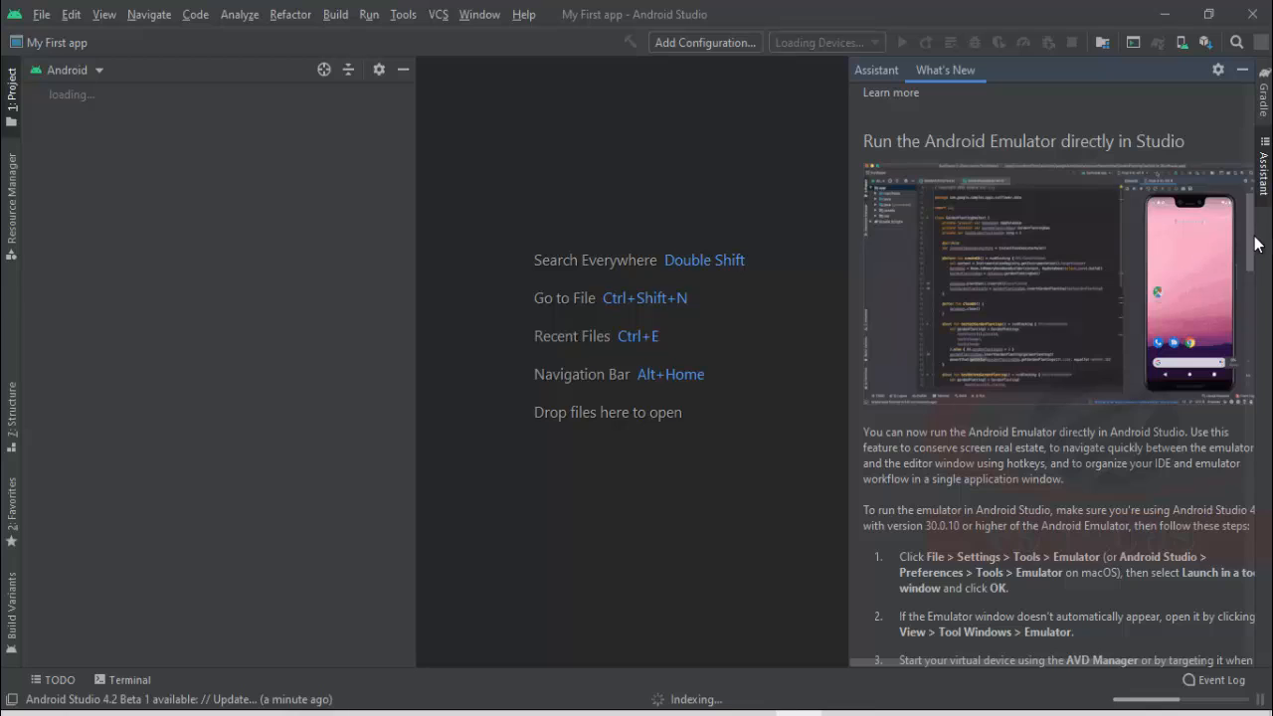
left_click_drag(1255, 244, 1257, 112)
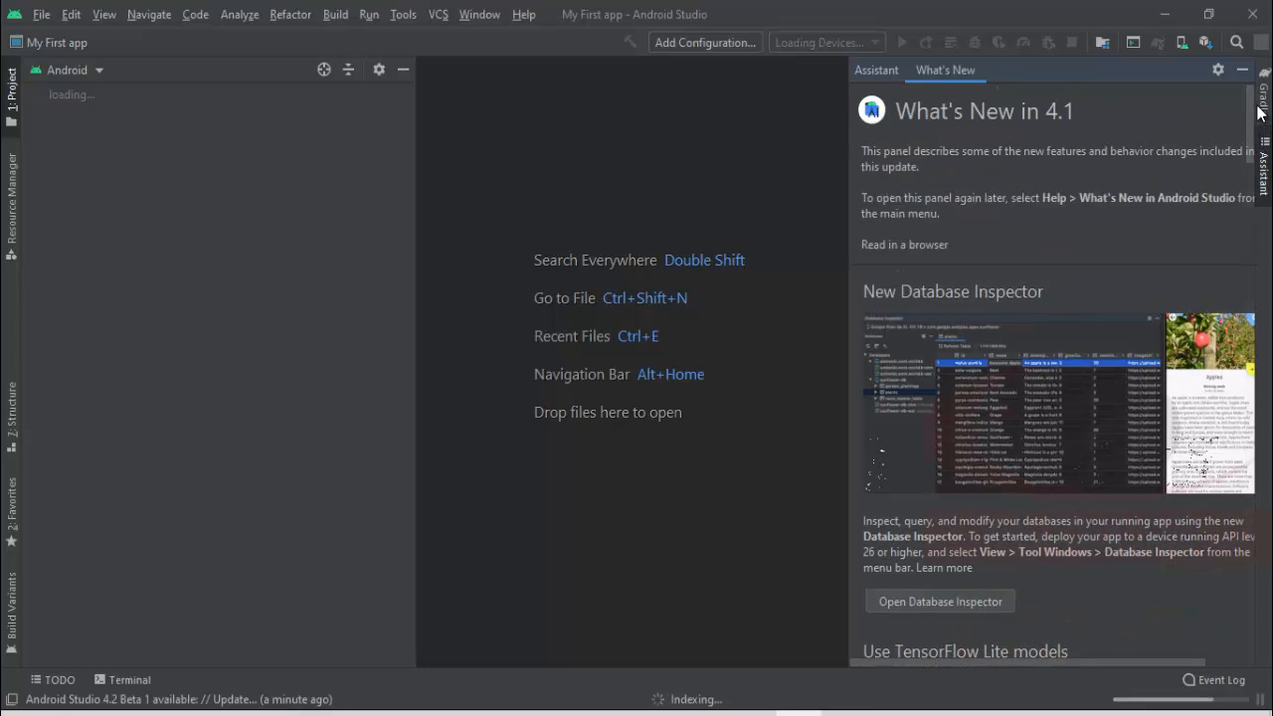
Step: Hide the What's New notes, view the activity_main.xml layout and return to the MainActivity.java code
left_click(1240, 71)
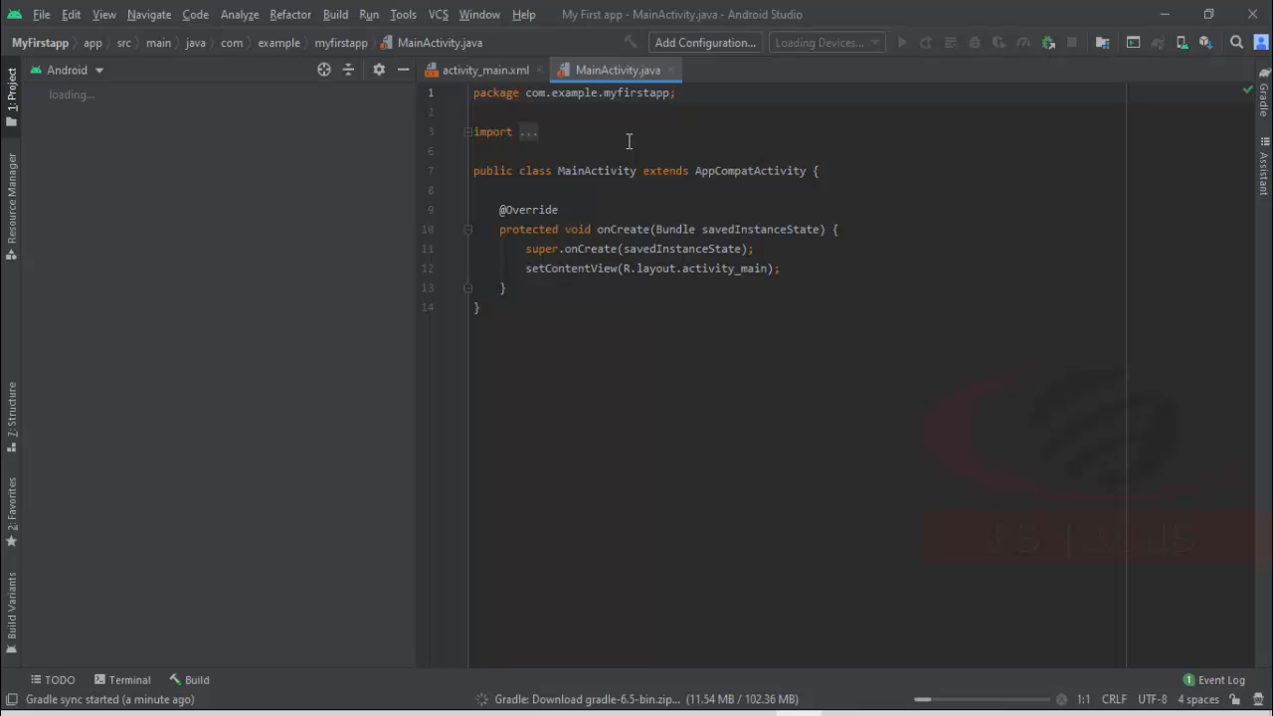
left_click(305, 69)
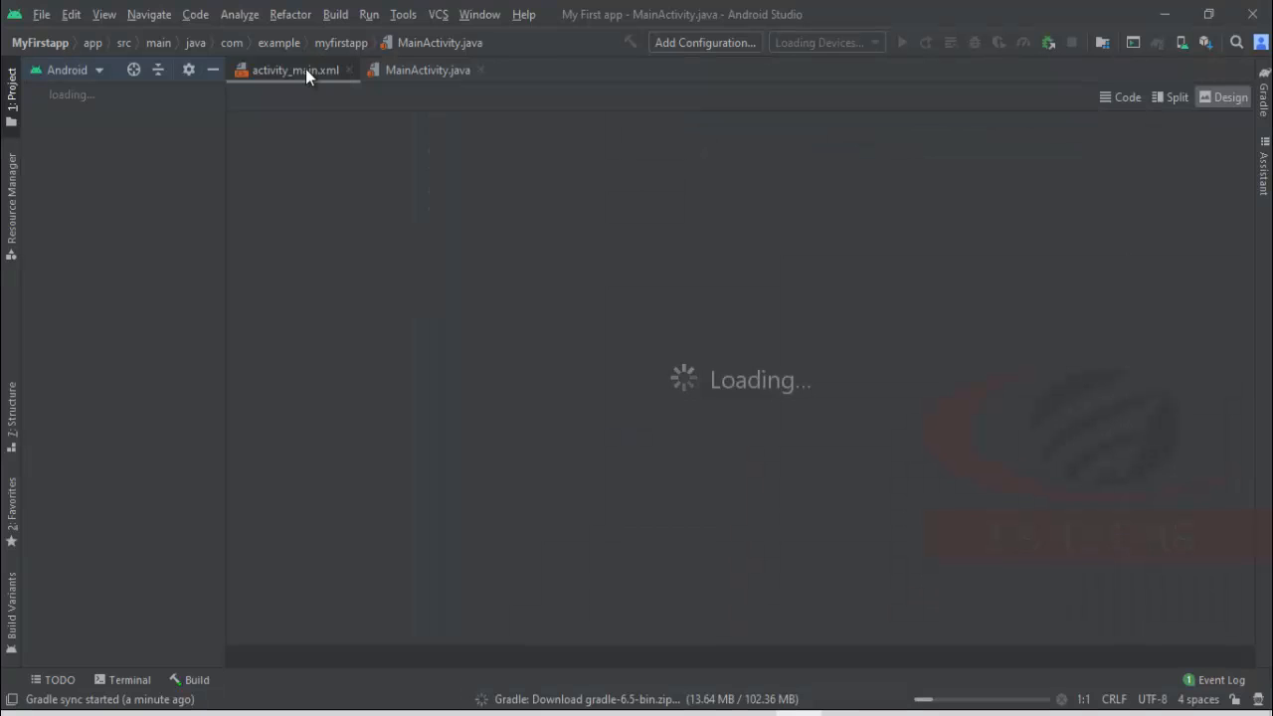
left_click(416, 68)
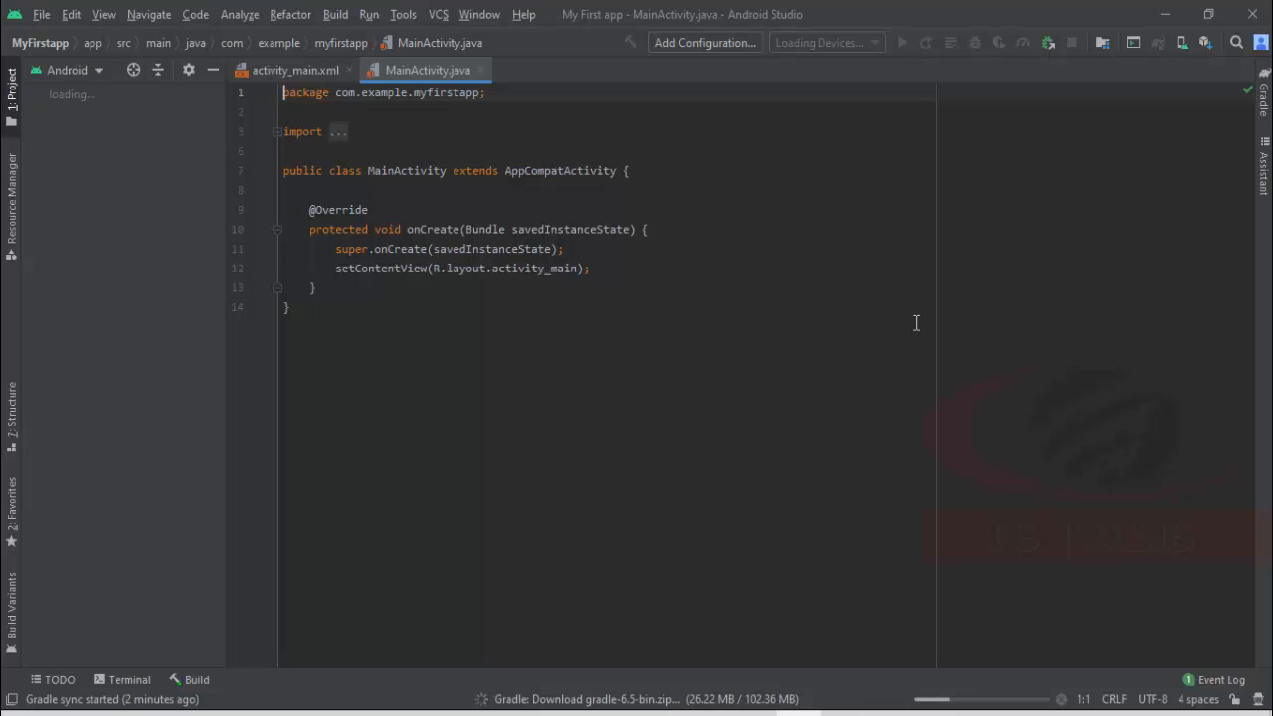
Step: Look through the available view types for the project tree, keeping the Android view
left_click(97, 72)
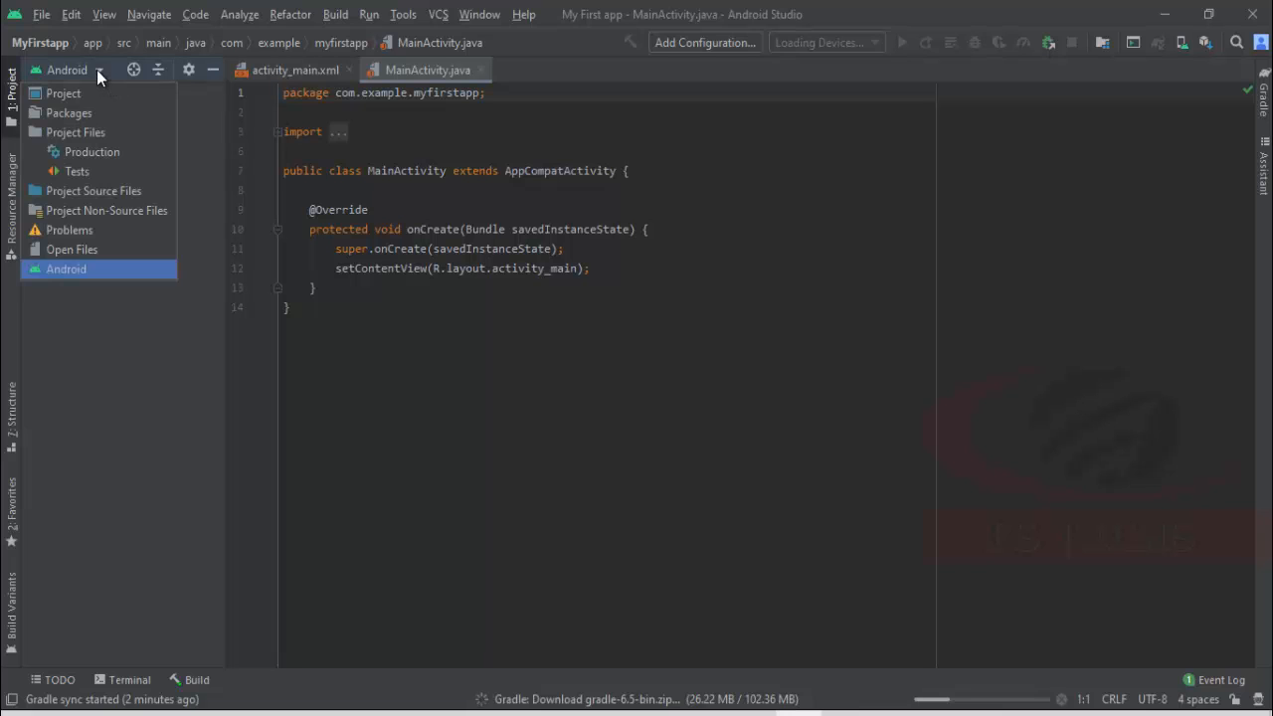
left_click(199, 144)
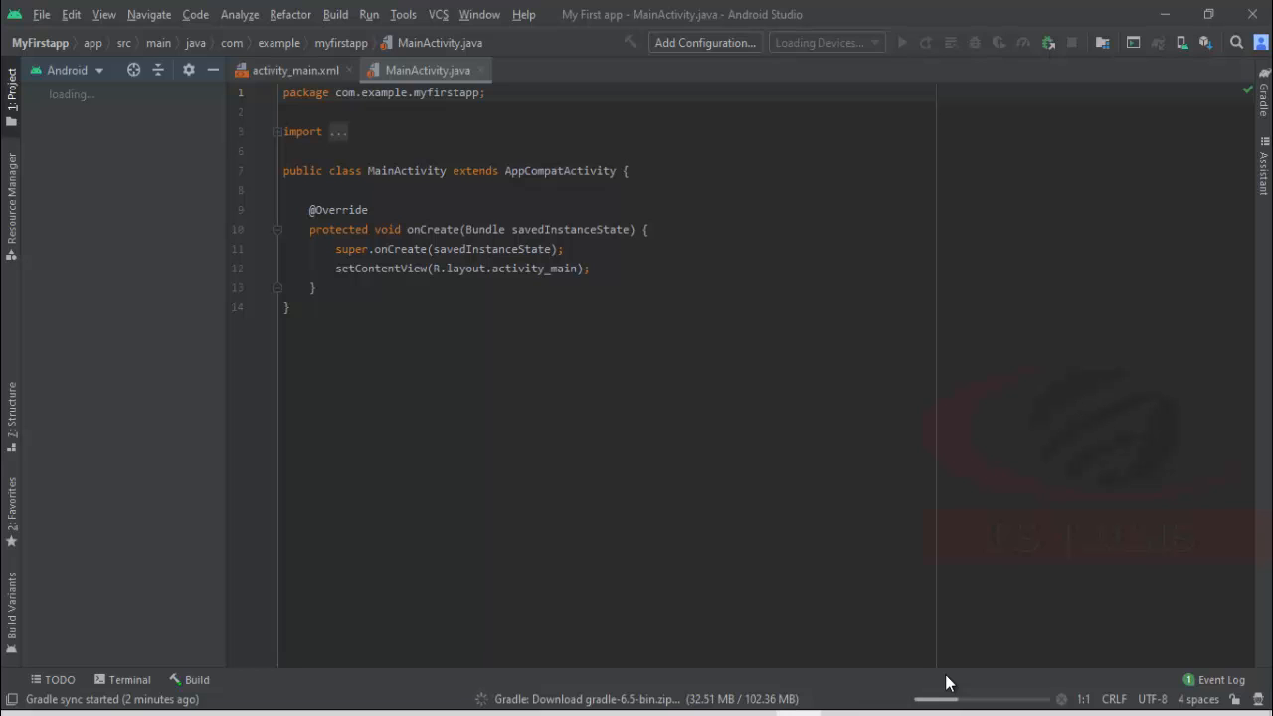
Step: Show the build output of the Gradle sync and reduce its height to give the code editor more room
left_click(204, 683)
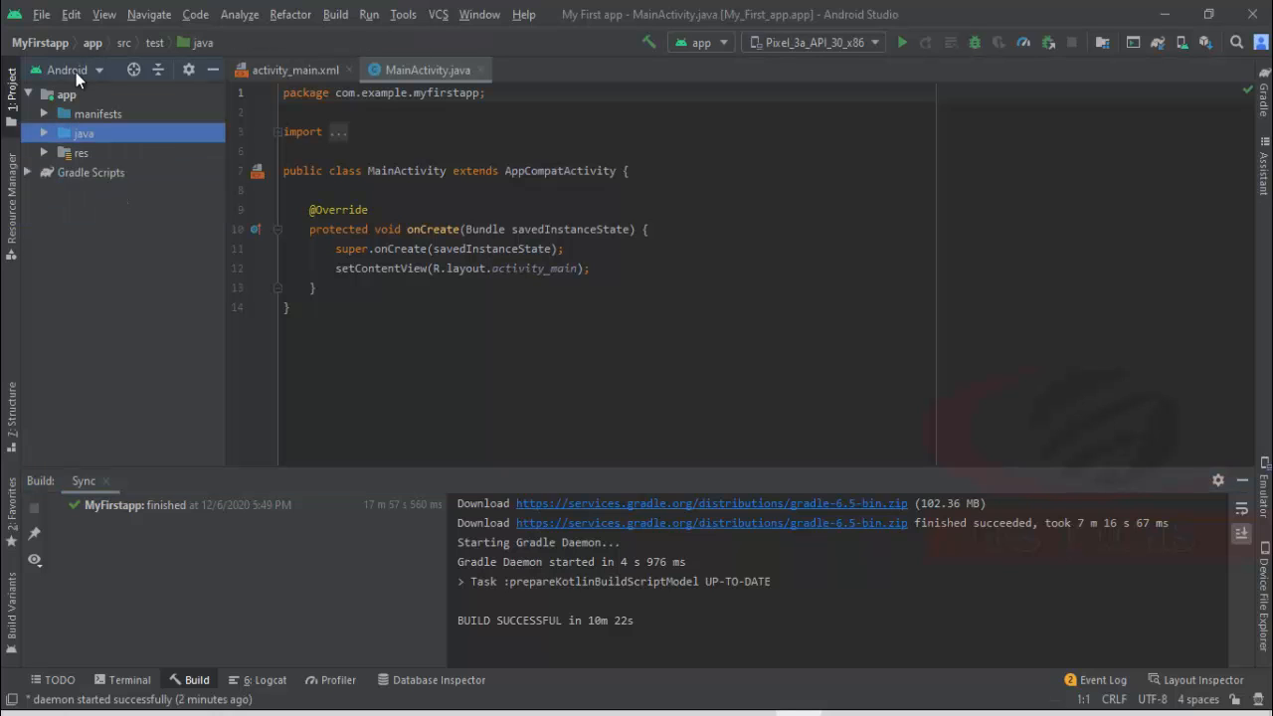
left_click(29, 94)
left_click(28, 95)
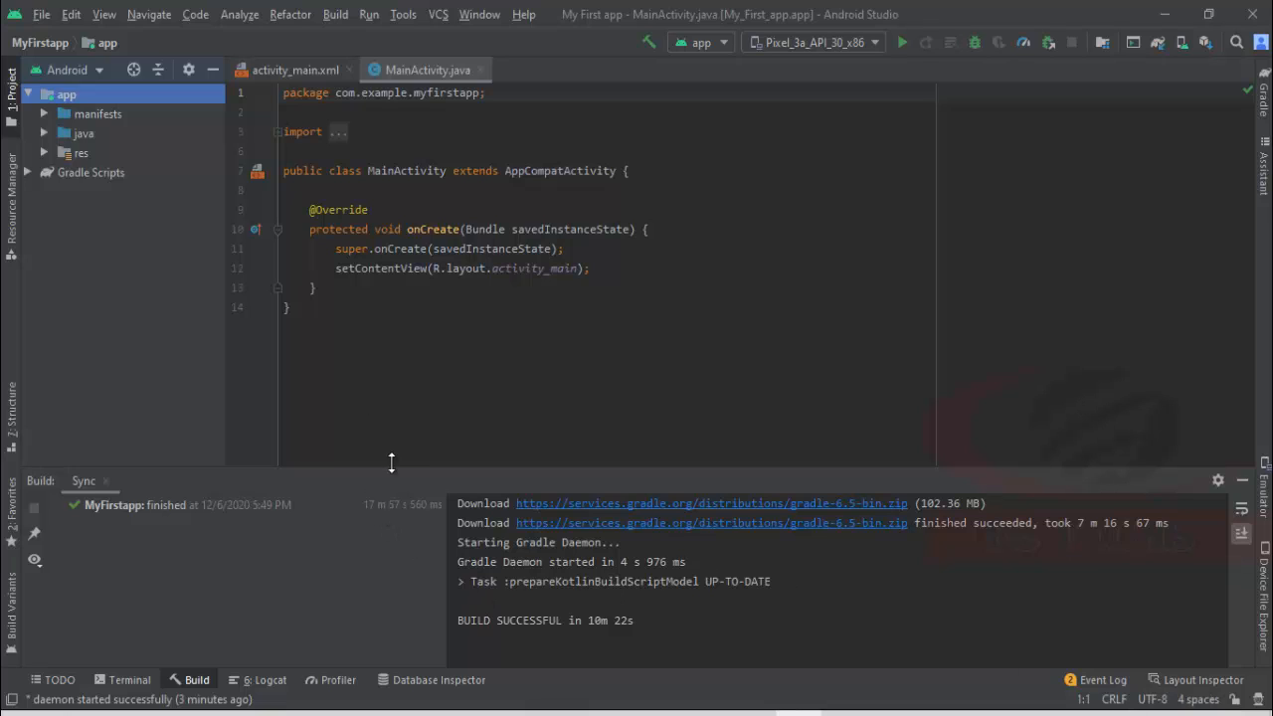
left_click_drag(406, 481, 424, 577)
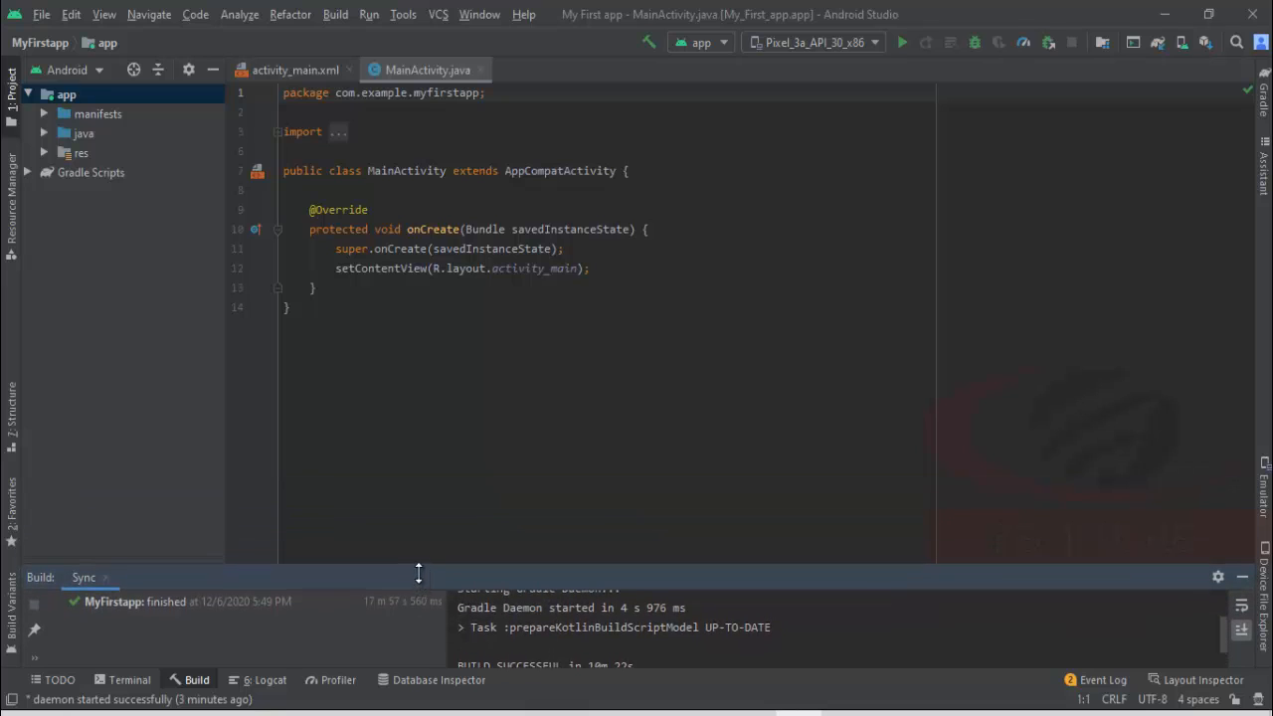
Step: Examine activity_main.xml in its Code, Split and Design views, and return to MainActivity.java
left_click(288, 72)
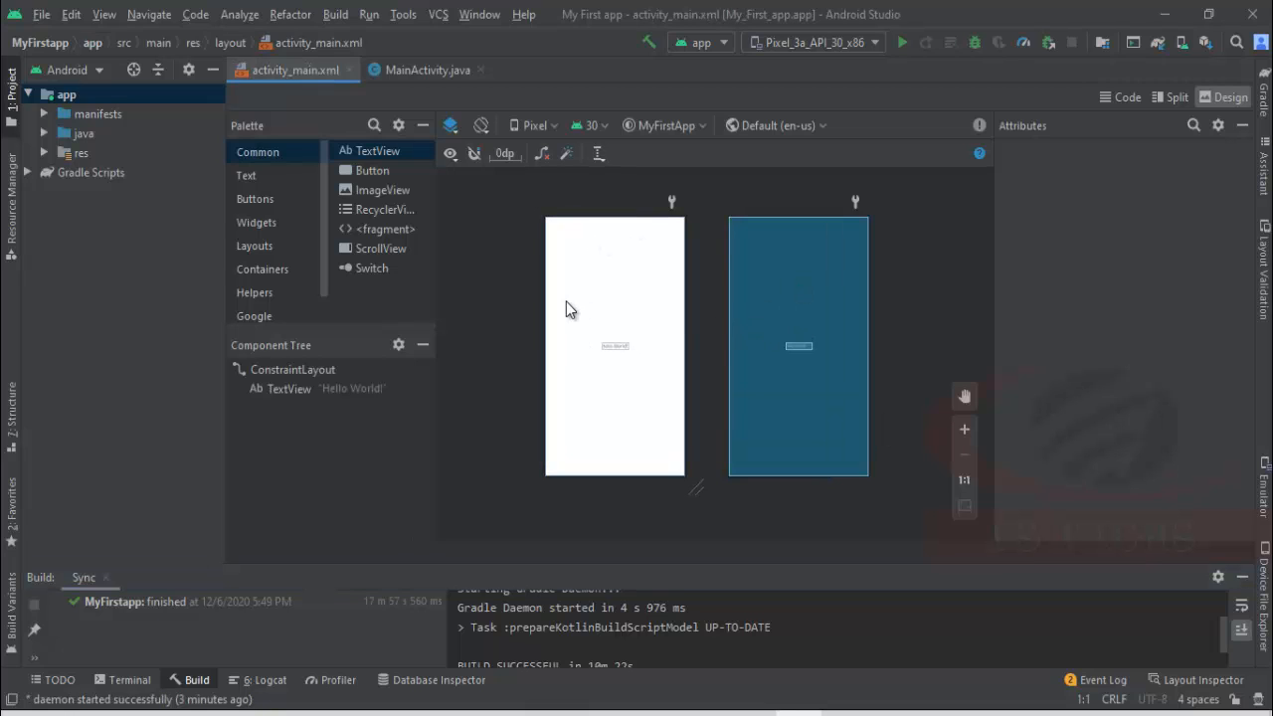
left_click(1119, 97)
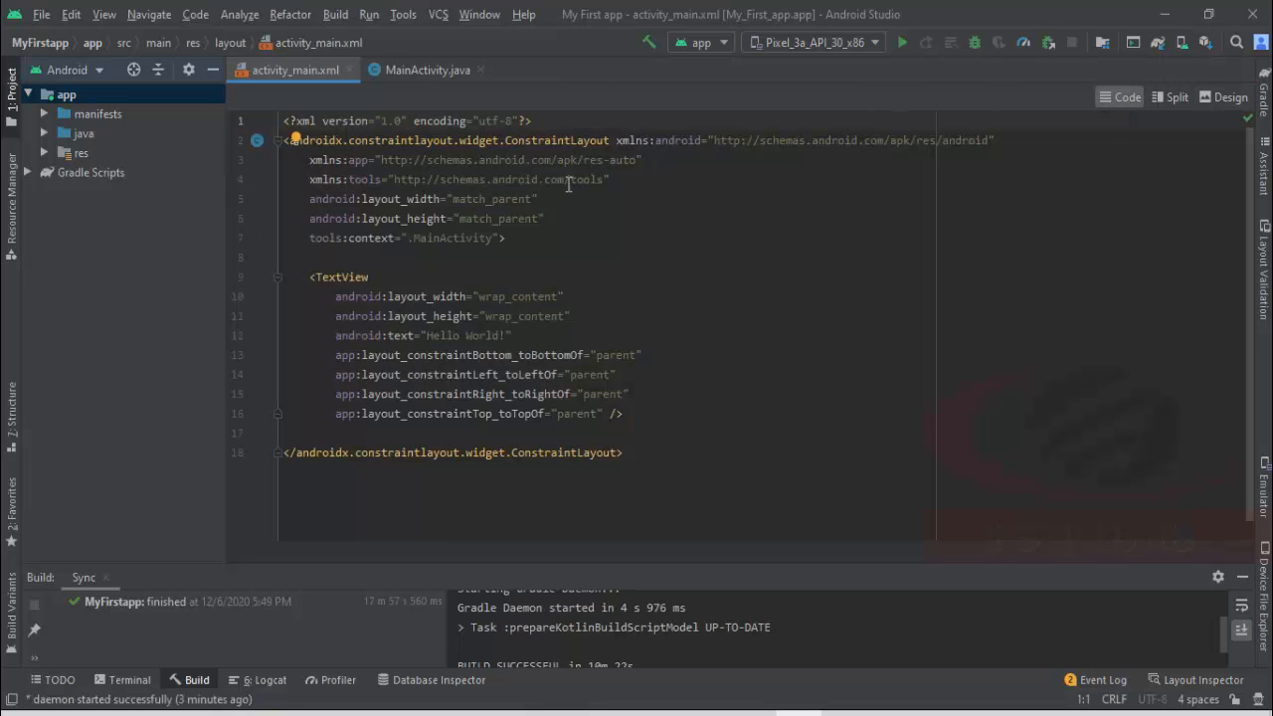
left_click(1167, 97)
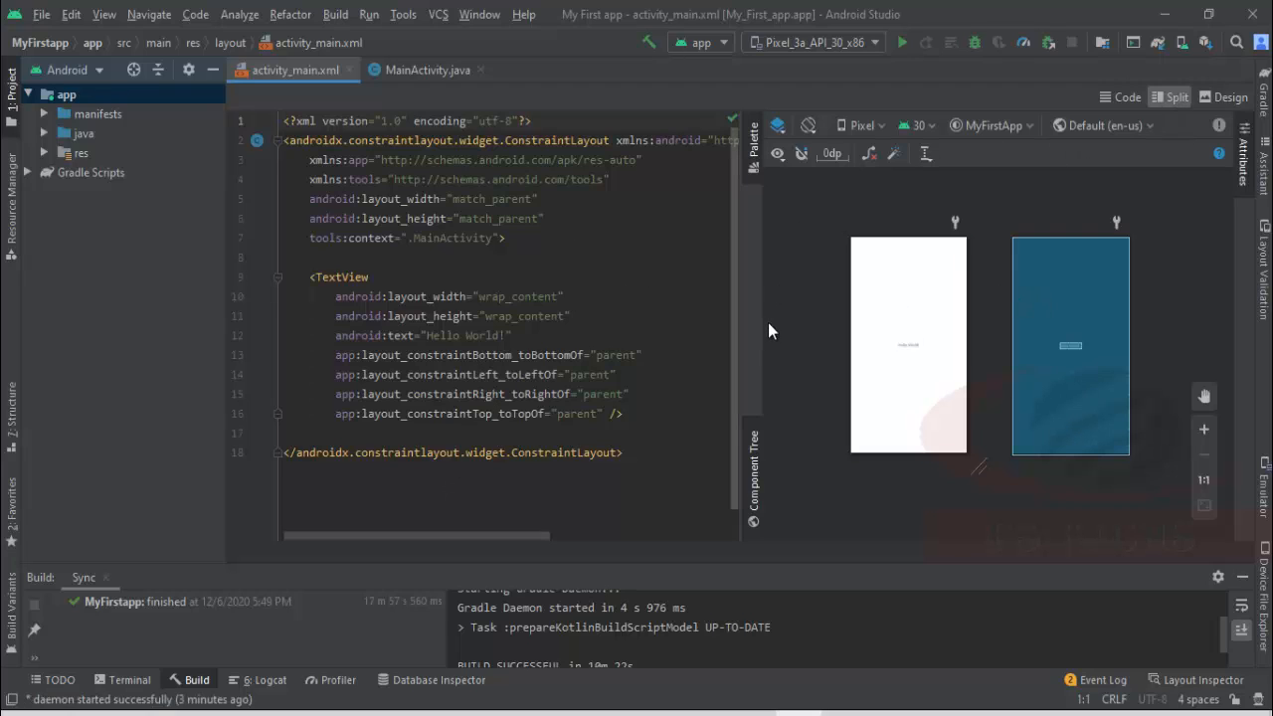
left_click(1219, 97)
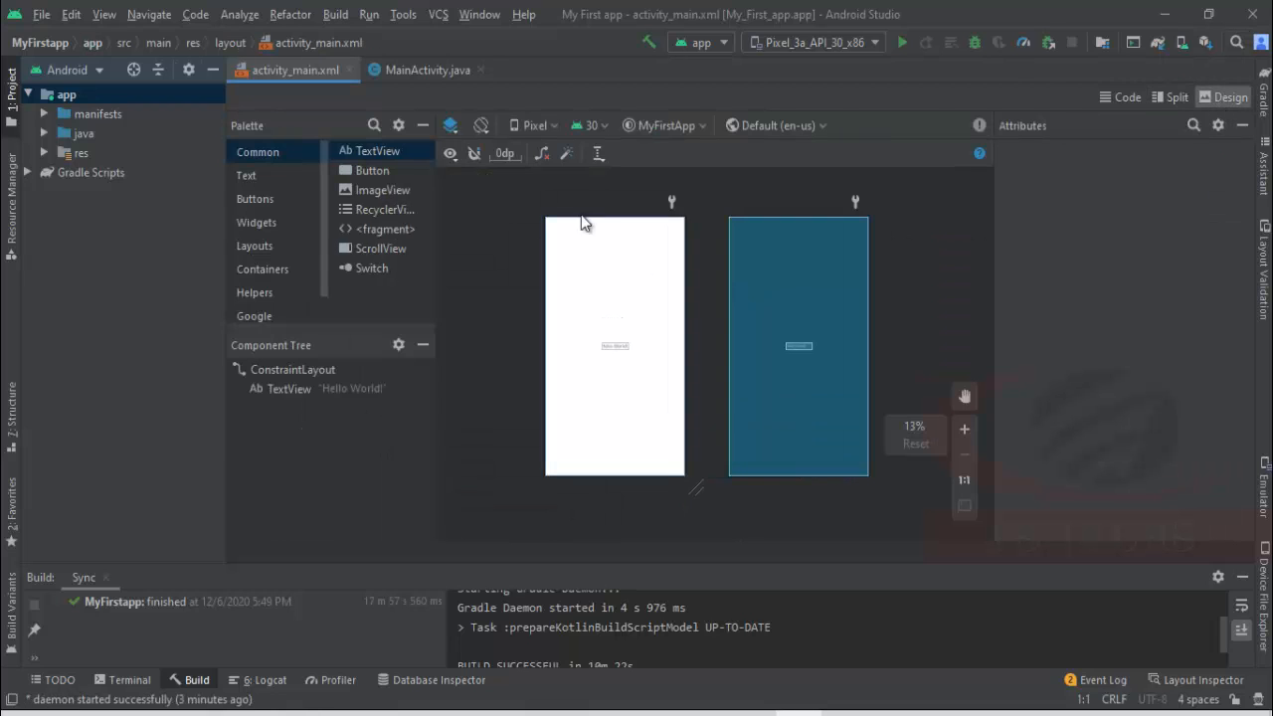
left_click(415, 69)
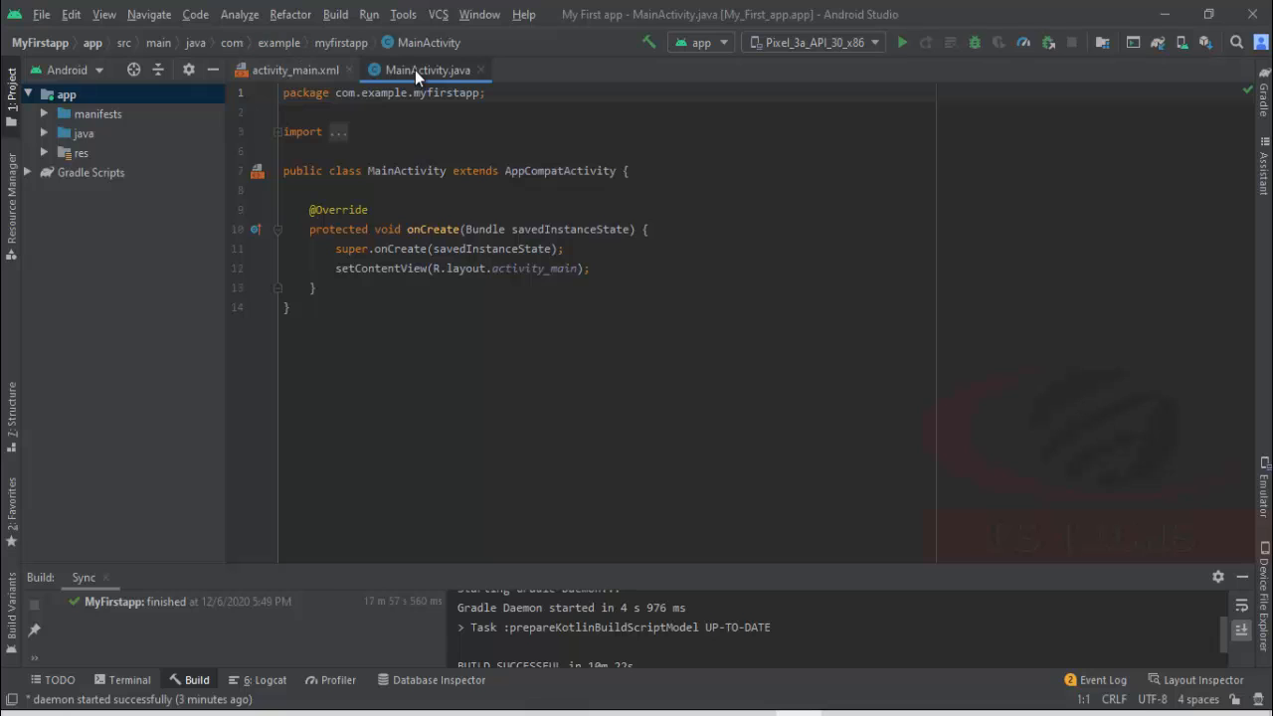